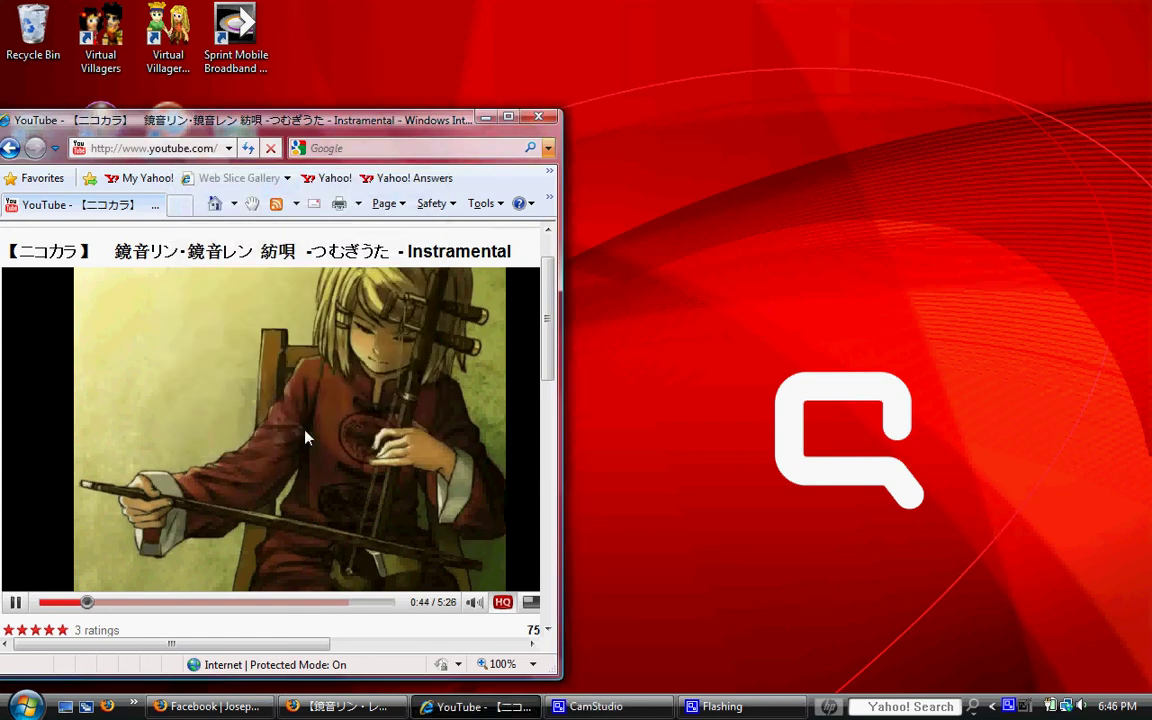
- Pause the YouTube video at 0:44 and launch GIMP 2 from the Start menu
click(306, 437)
click(1085, 707)
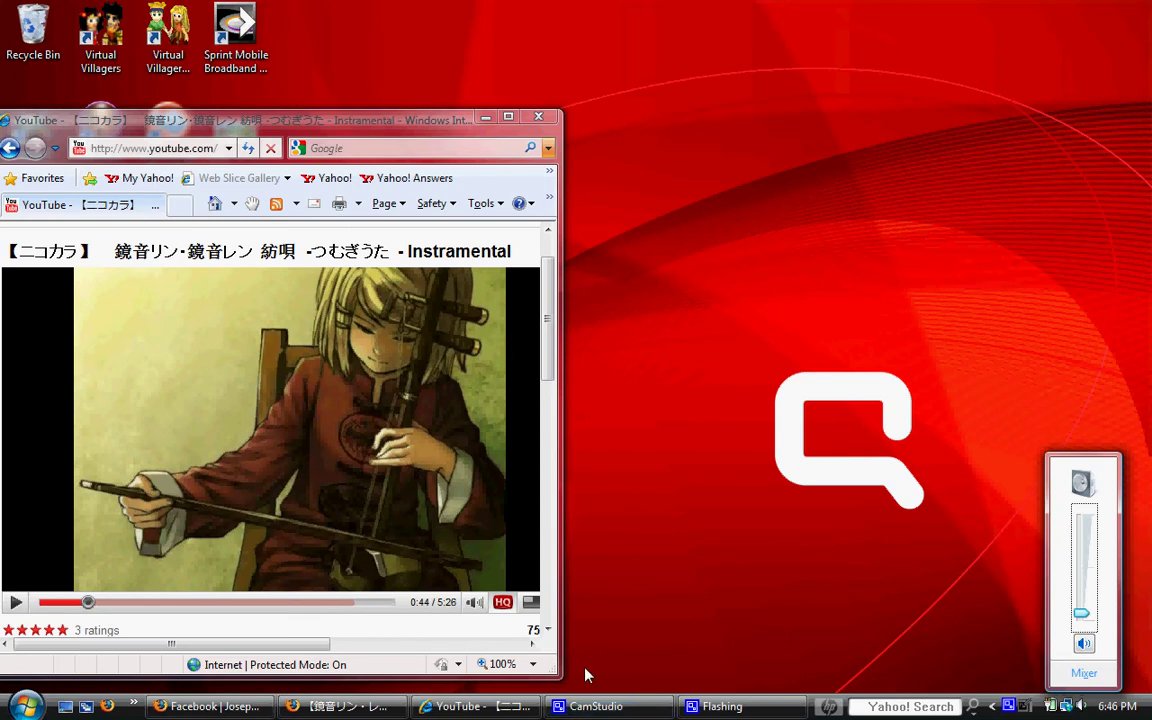
click(22, 705)
click(88, 352)
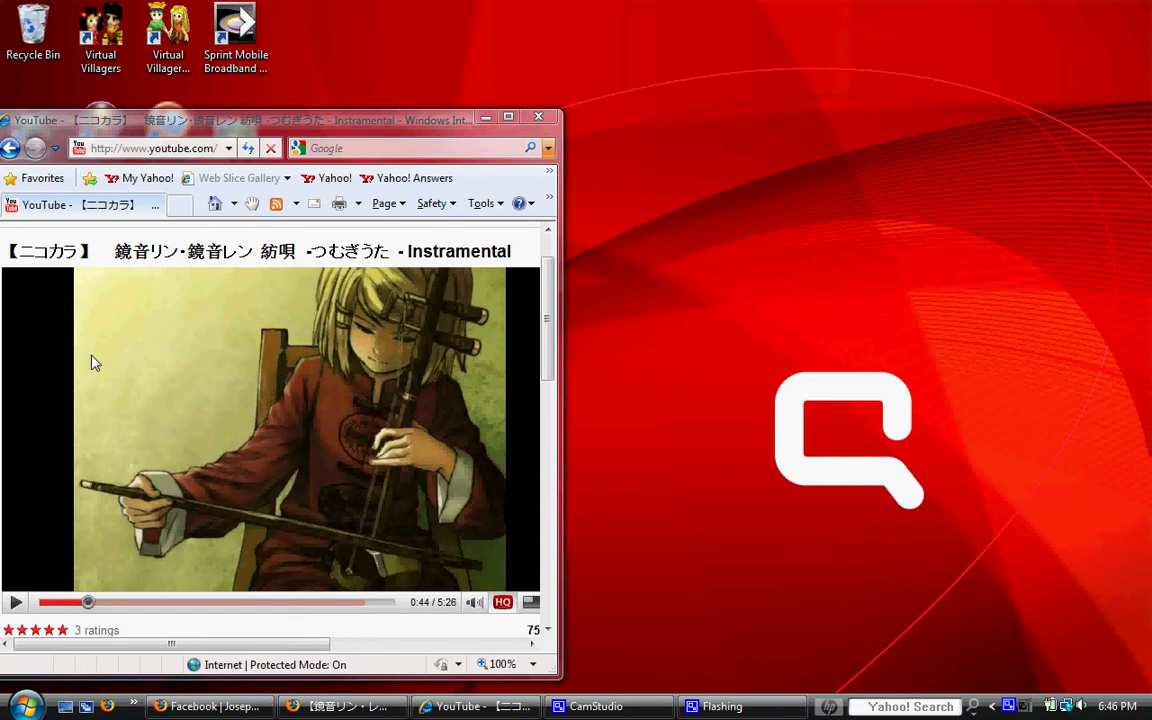
- Resume the YouTube video and bring the GIMP startup window to the front
click(1082, 707)
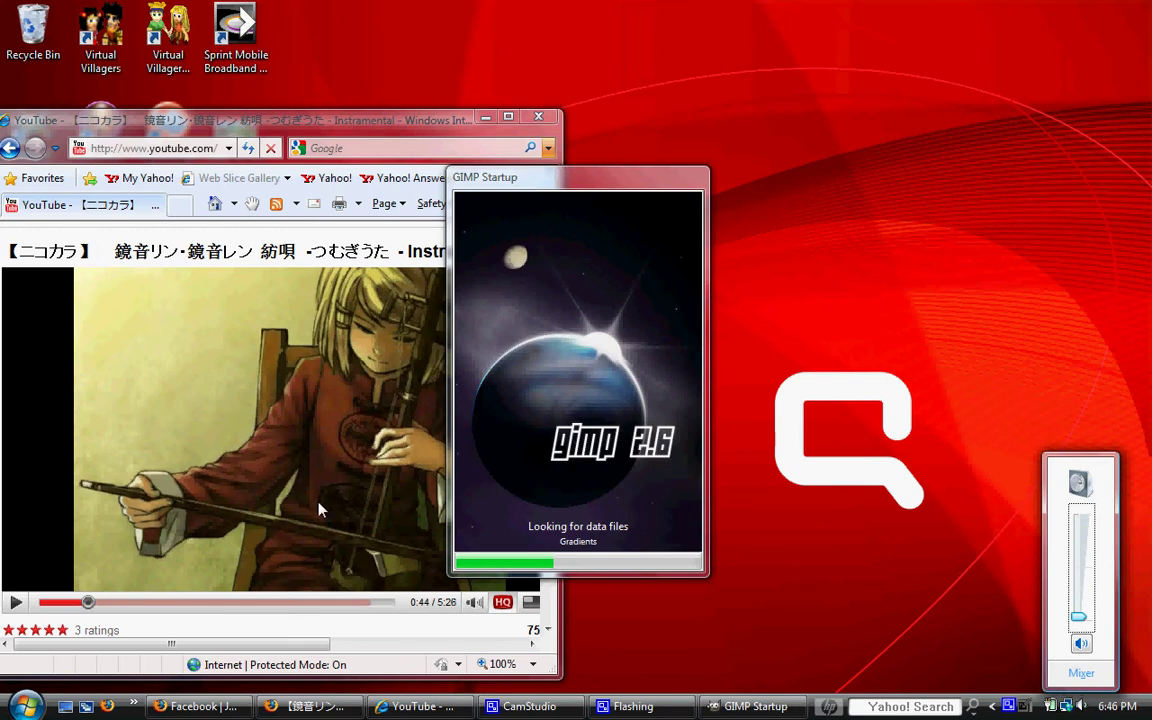
click(282, 445)
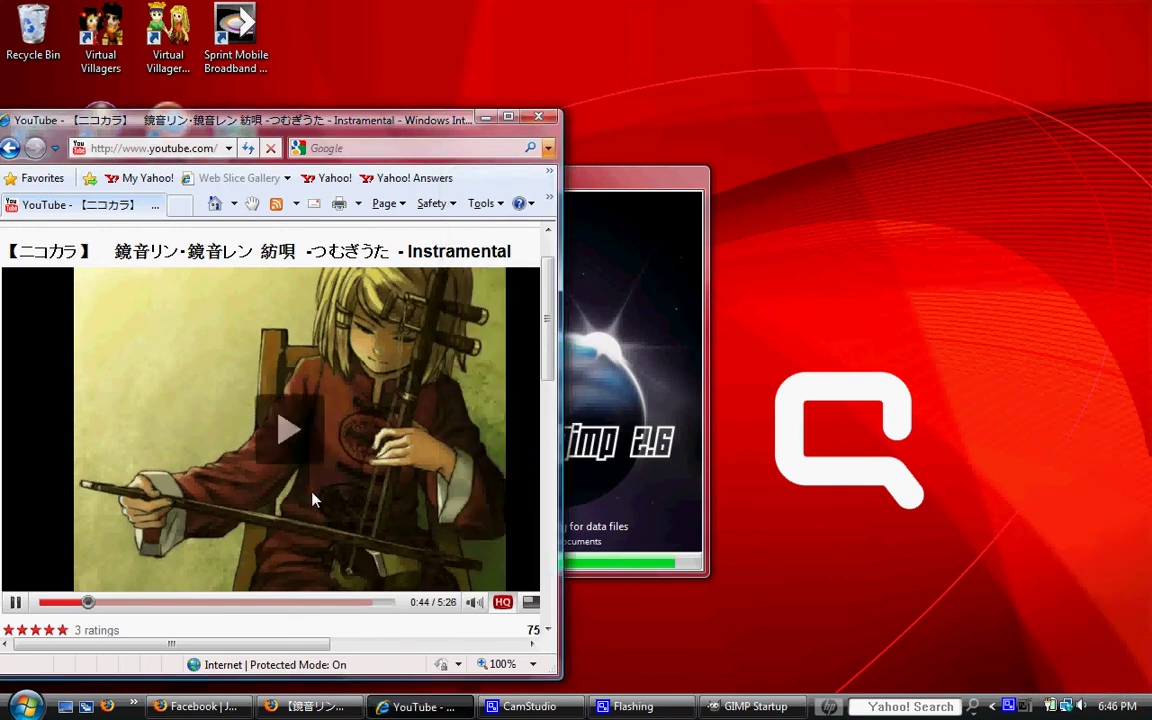
click(624, 196)
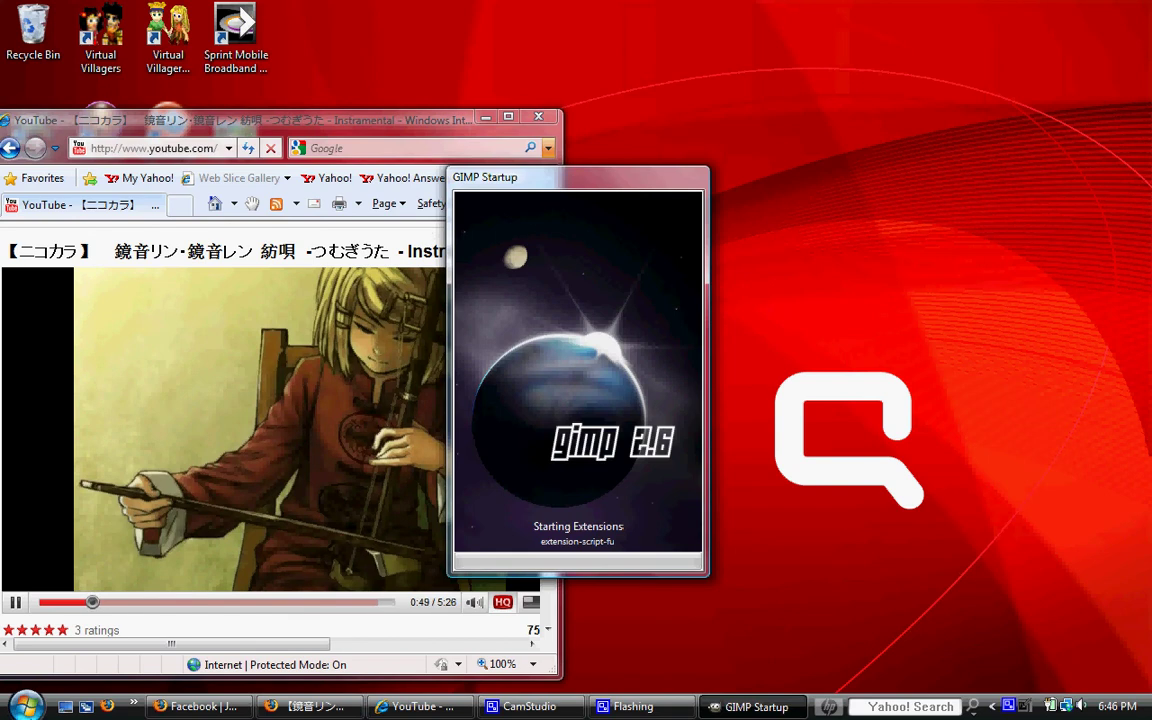
- Remove CamStudio and Movie Player 2.1 from the Start menu's recent programs list
key(super)
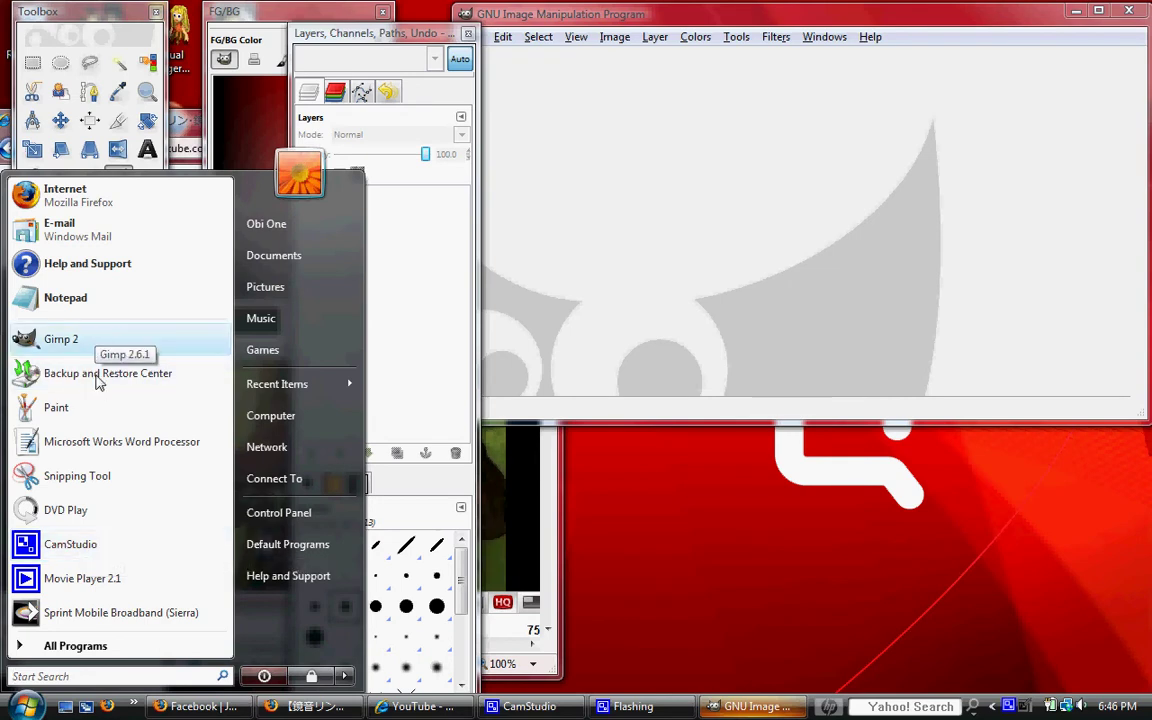
right_click(95, 550)
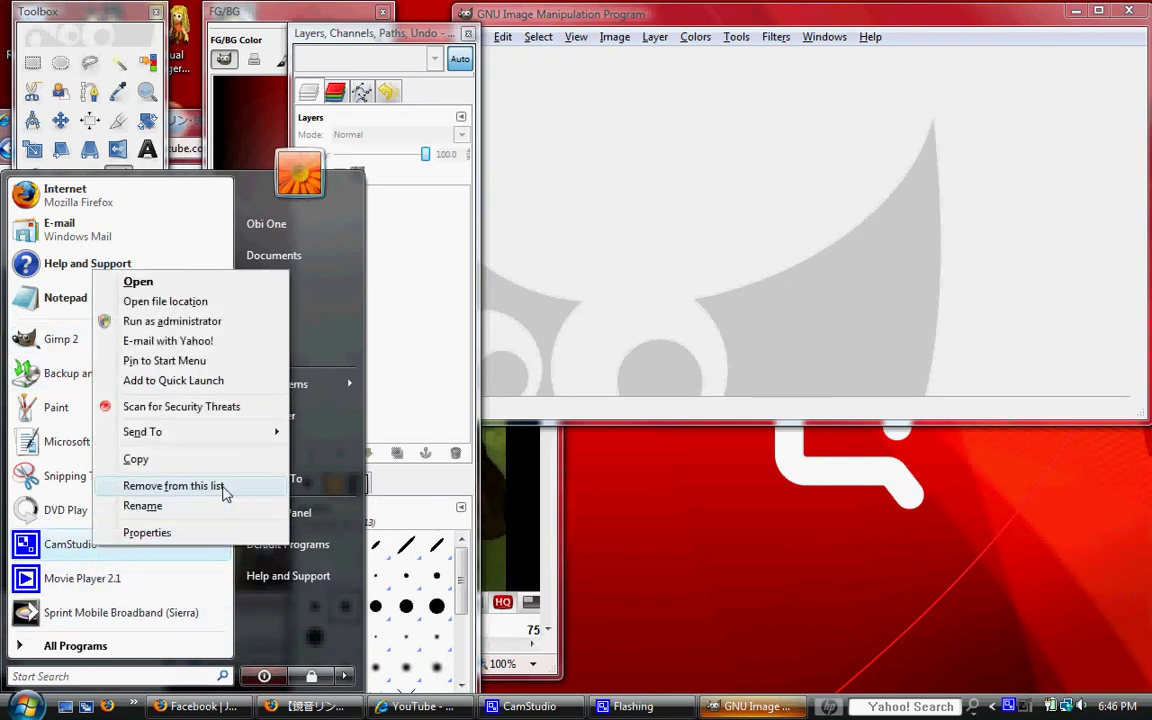
click(200, 486)
right_click(100, 557)
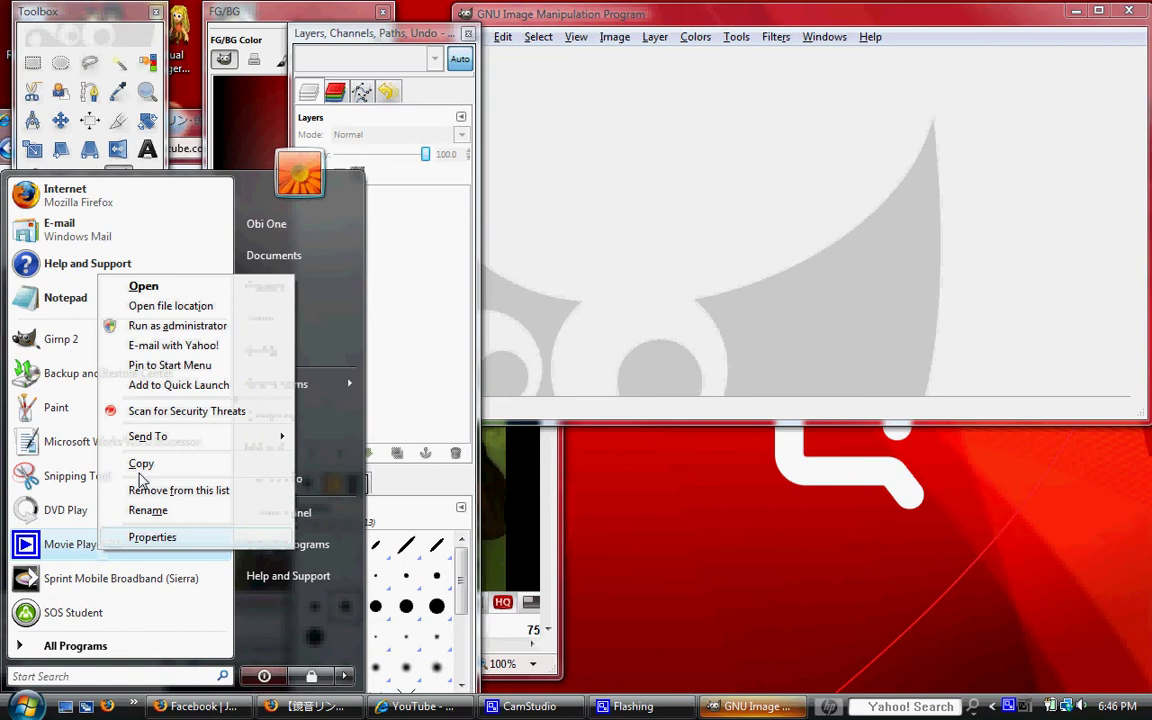
click(172, 486)
click(513, 262)
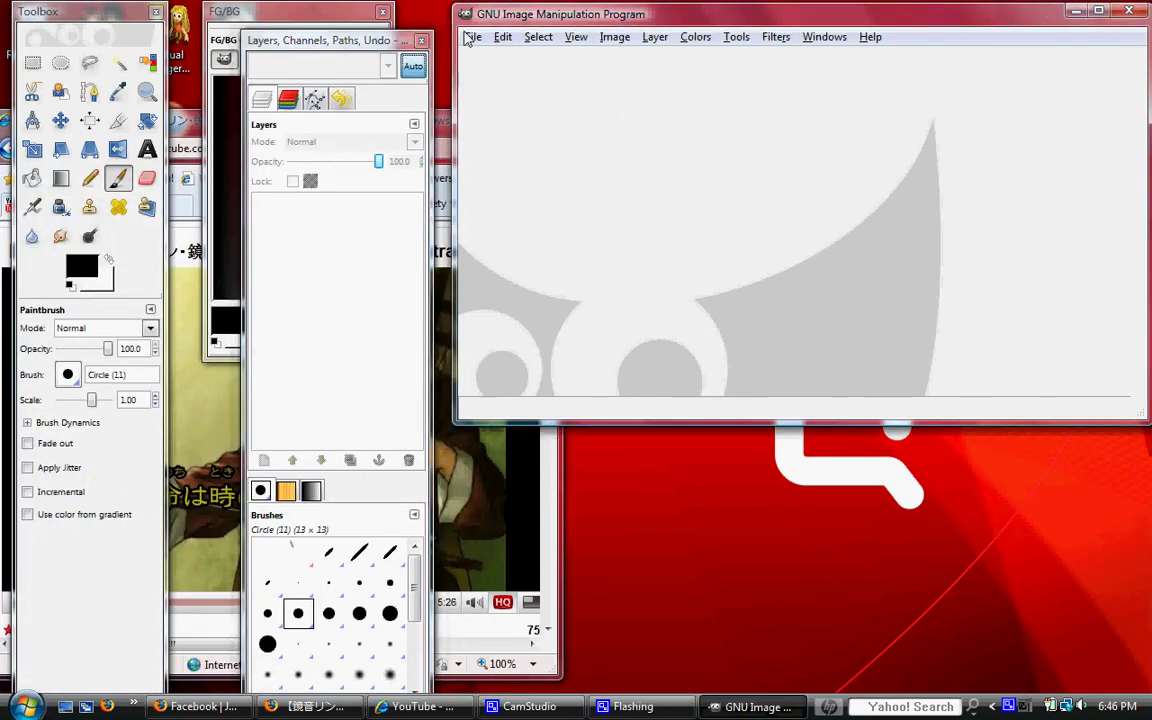
- Create a new 50×50-pixel image, Untitled-1, with a single Background layer
click(474, 37)
click(482, 57)
text(5)
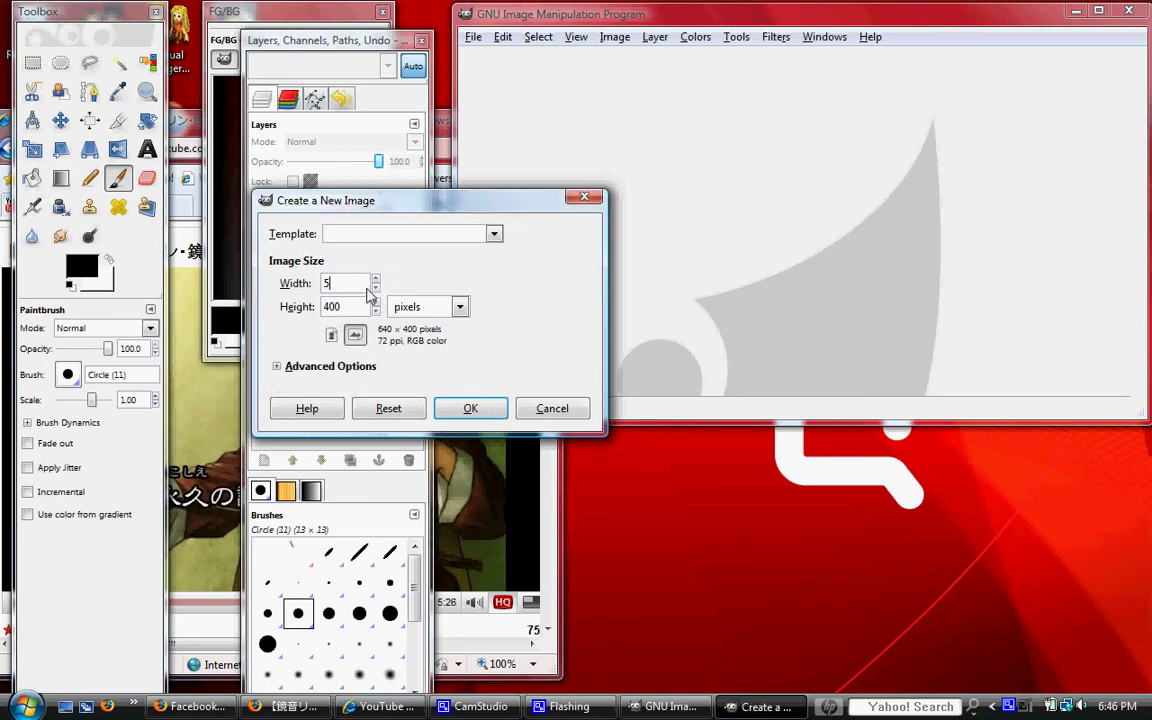
text(0)
key(Tab)
text(50)
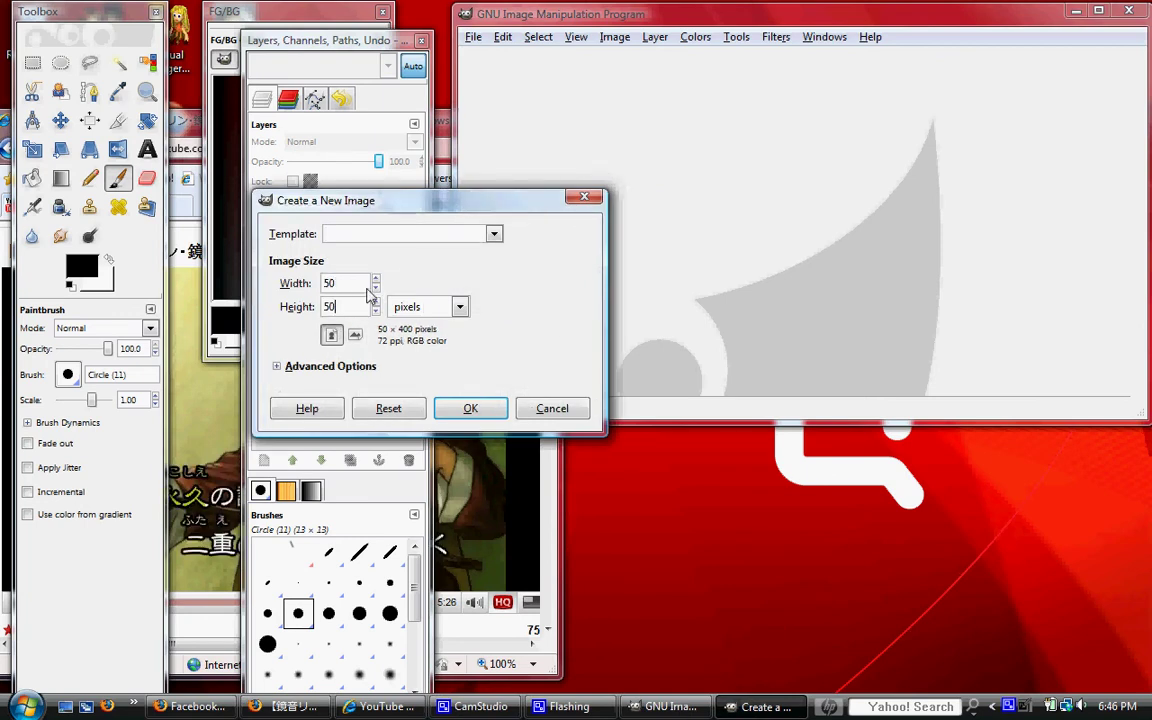
click(467, 408)
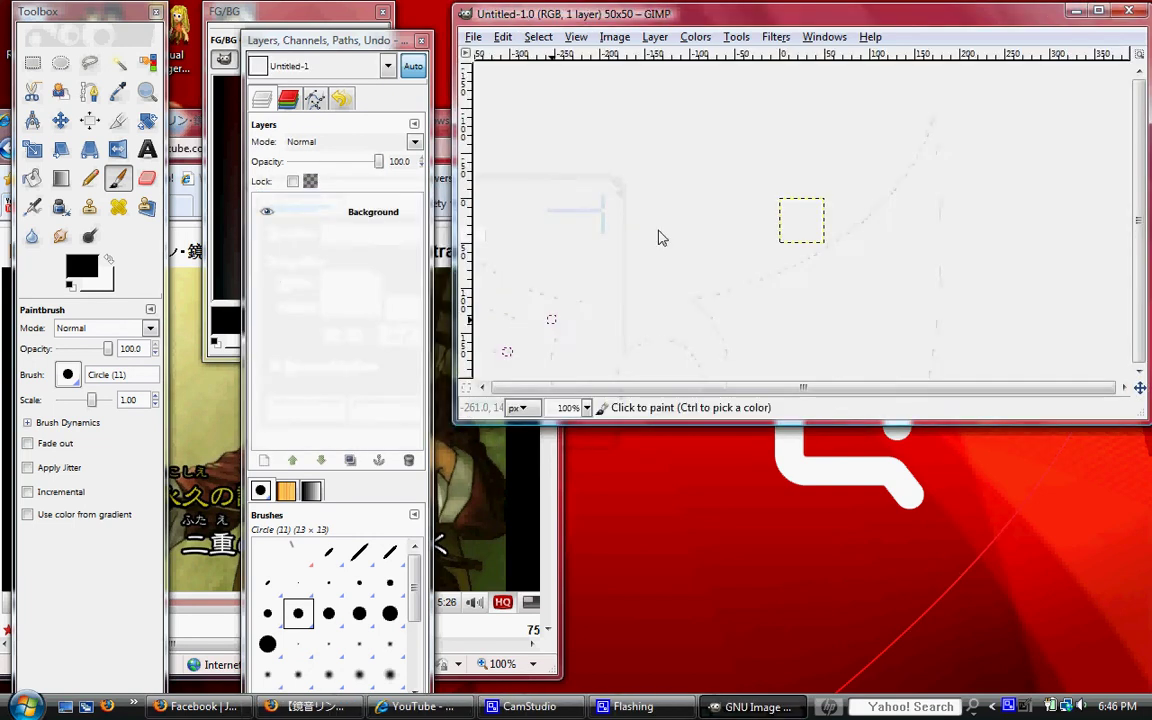
right_click(392, 222)
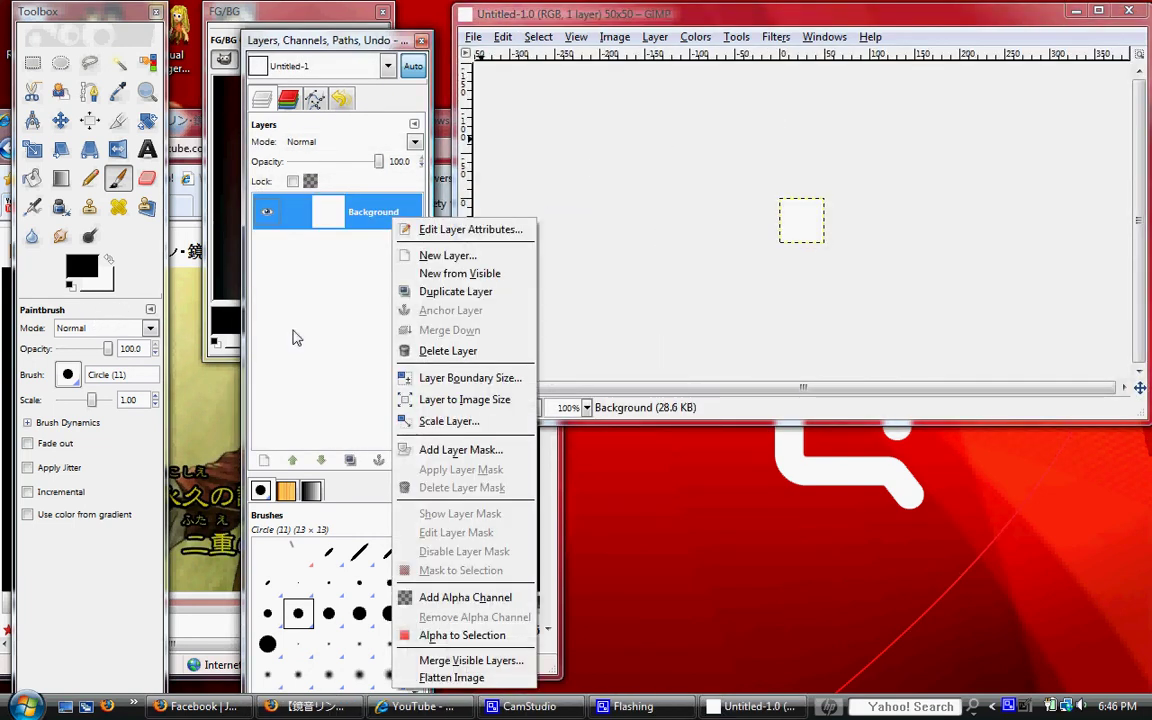
click(330, 295)
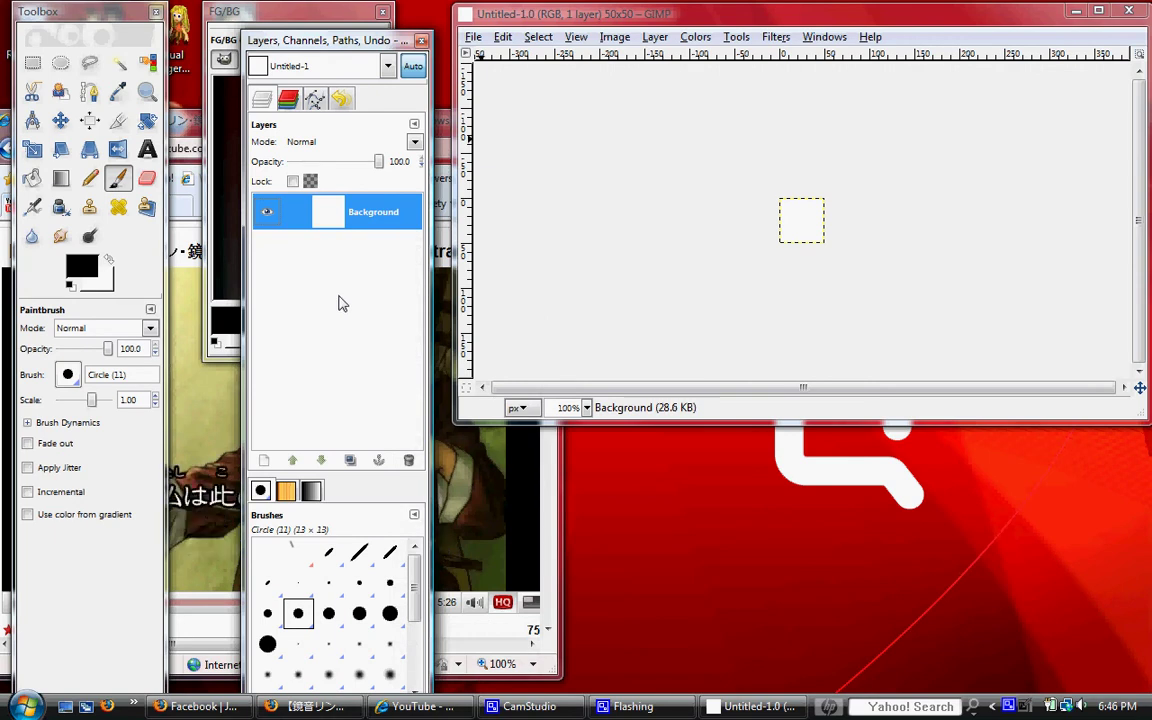
click(32, 178)
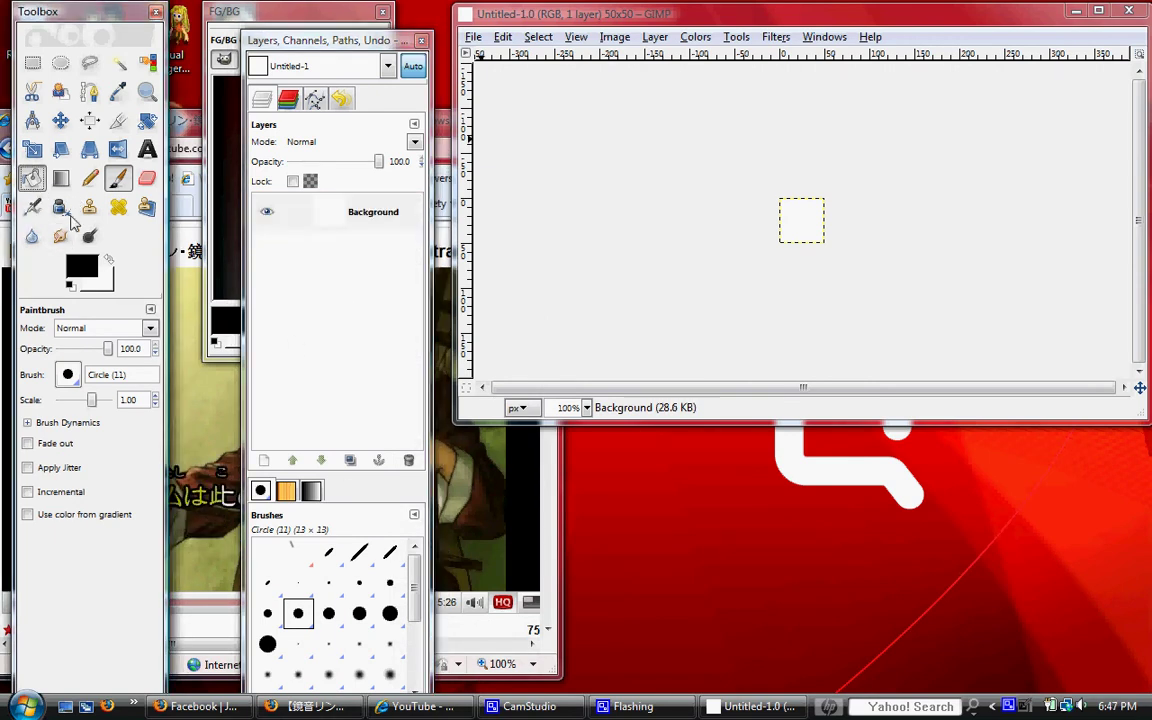
- Bucket-fill the canvas black and make white the foreground colour
click(802, 219)
click(207, 227)
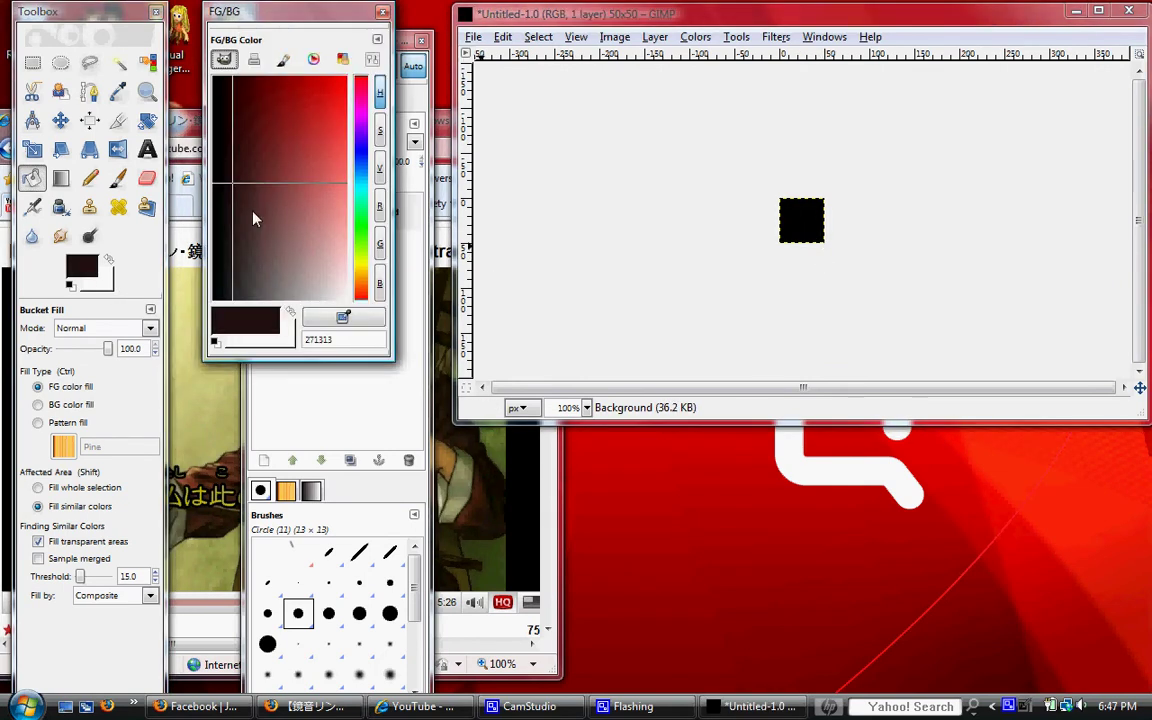
click(90, 178)
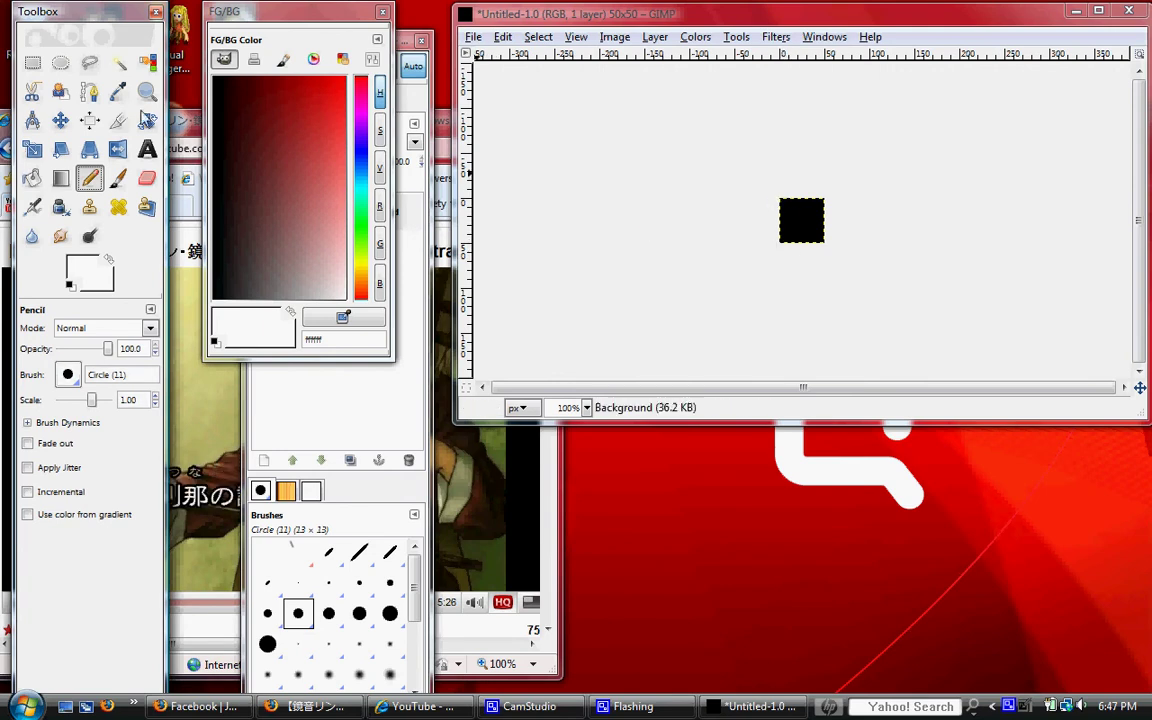
- Zoom the canvas to about 550% and set the Pencil to the Circle (03) brush
click(147, 91)
mouse_move(684, 158)
mouse_down()
mouse_move(766, 188)
mouse_move(814, 279)
mouse_up()
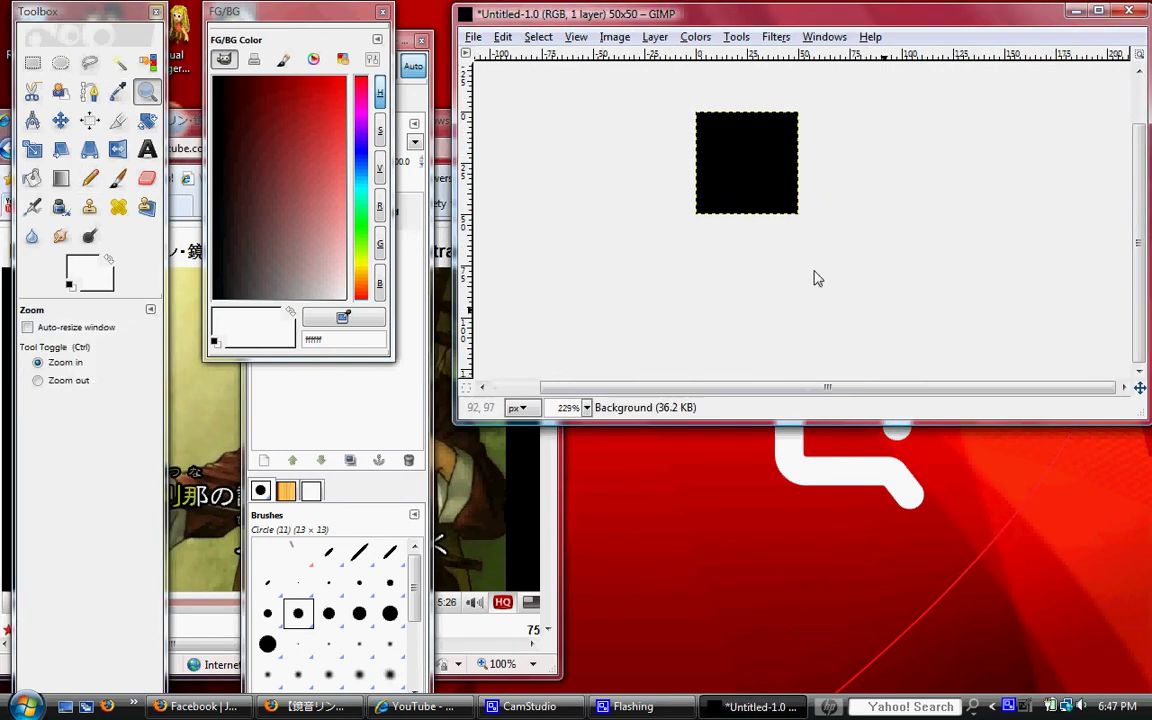
click(757, 188)
click(846, 255)
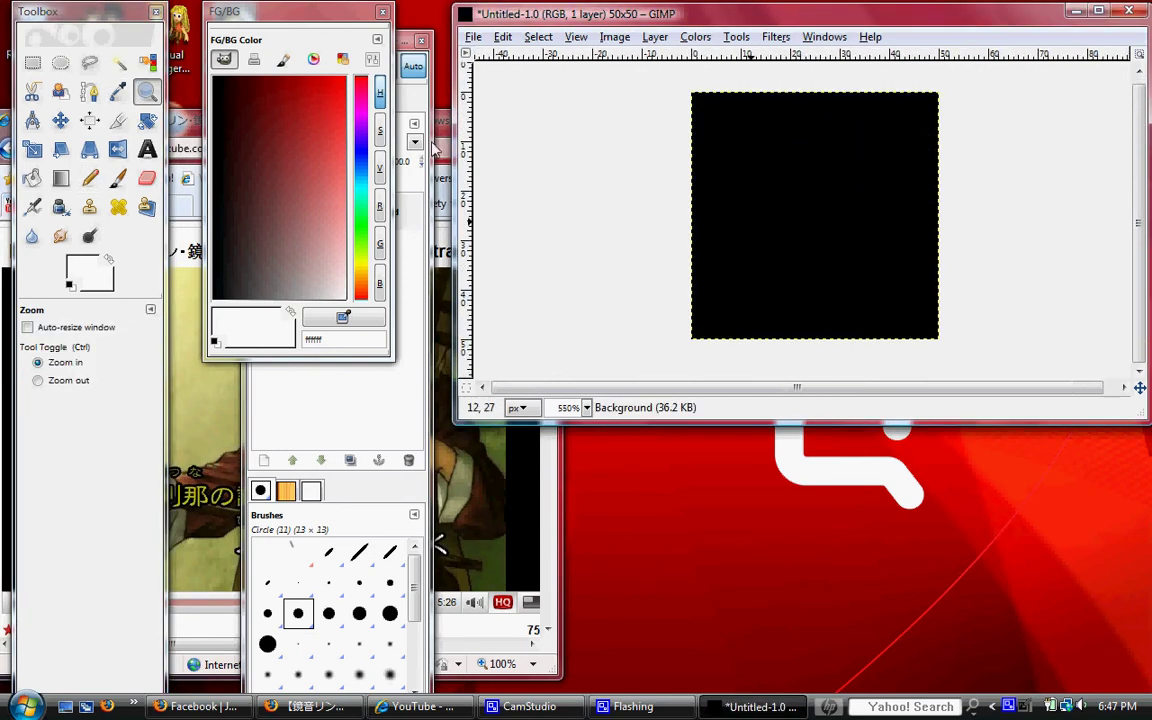
click(118, 180)
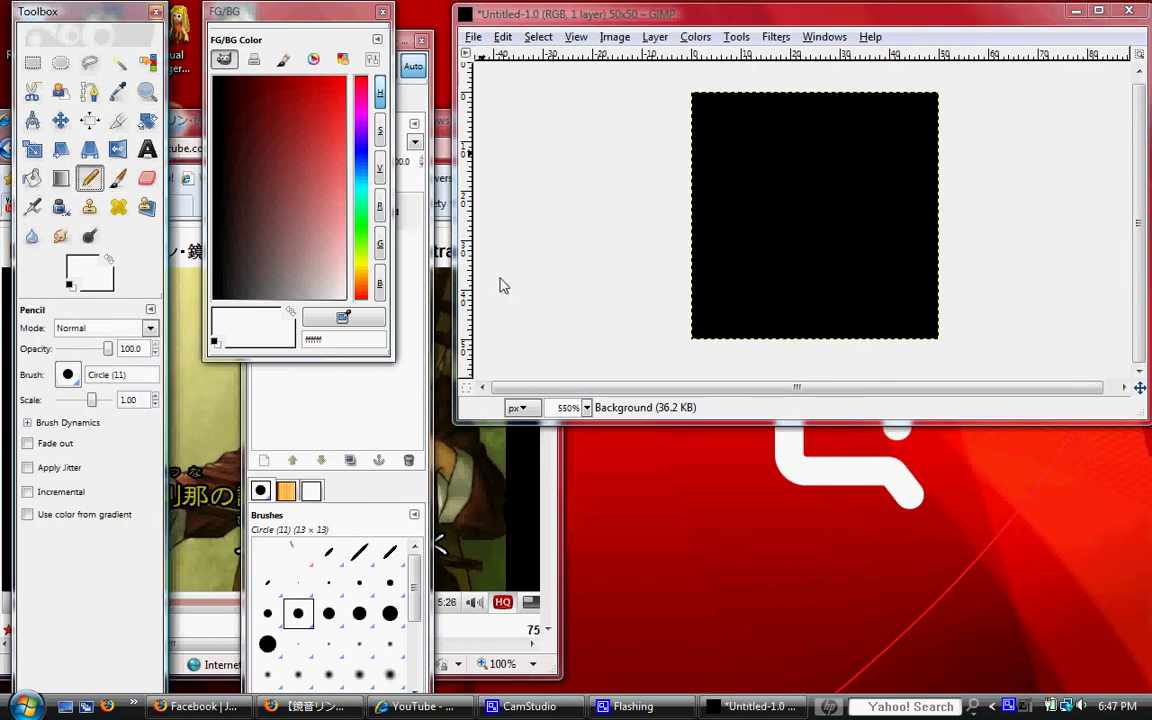
click(329, 582)
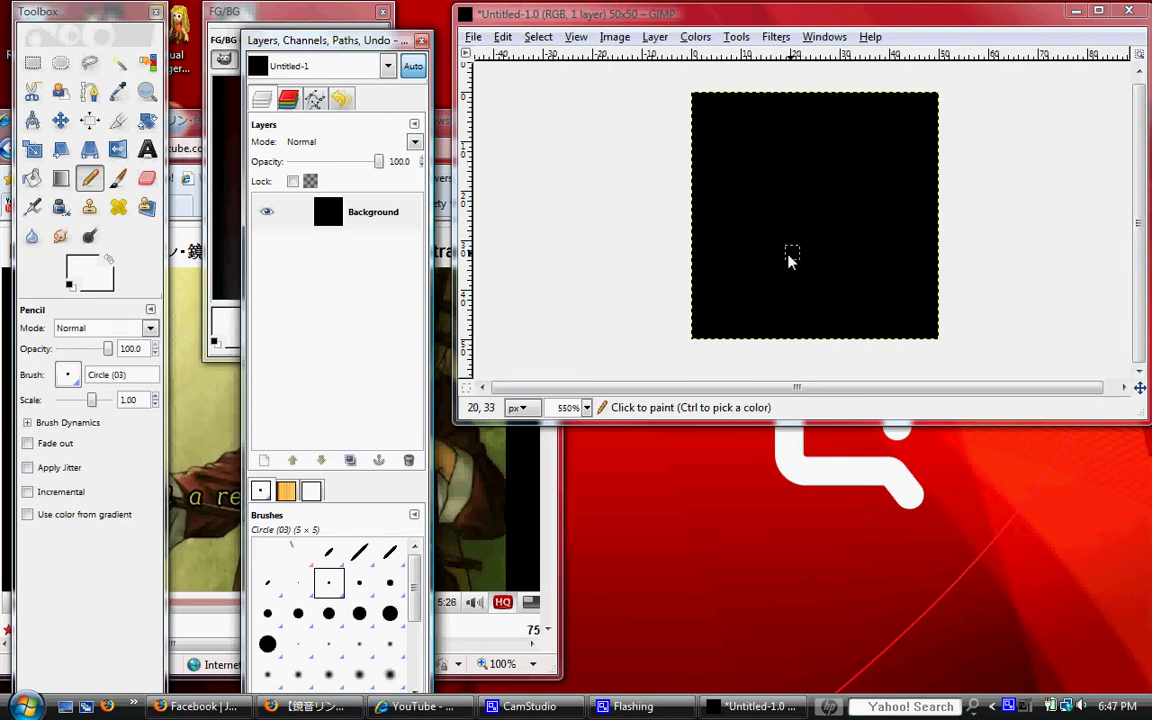
- Draw a straight-lined white H: left upright, middle crossbar, right upright
drag(746, 156, 738, 264)
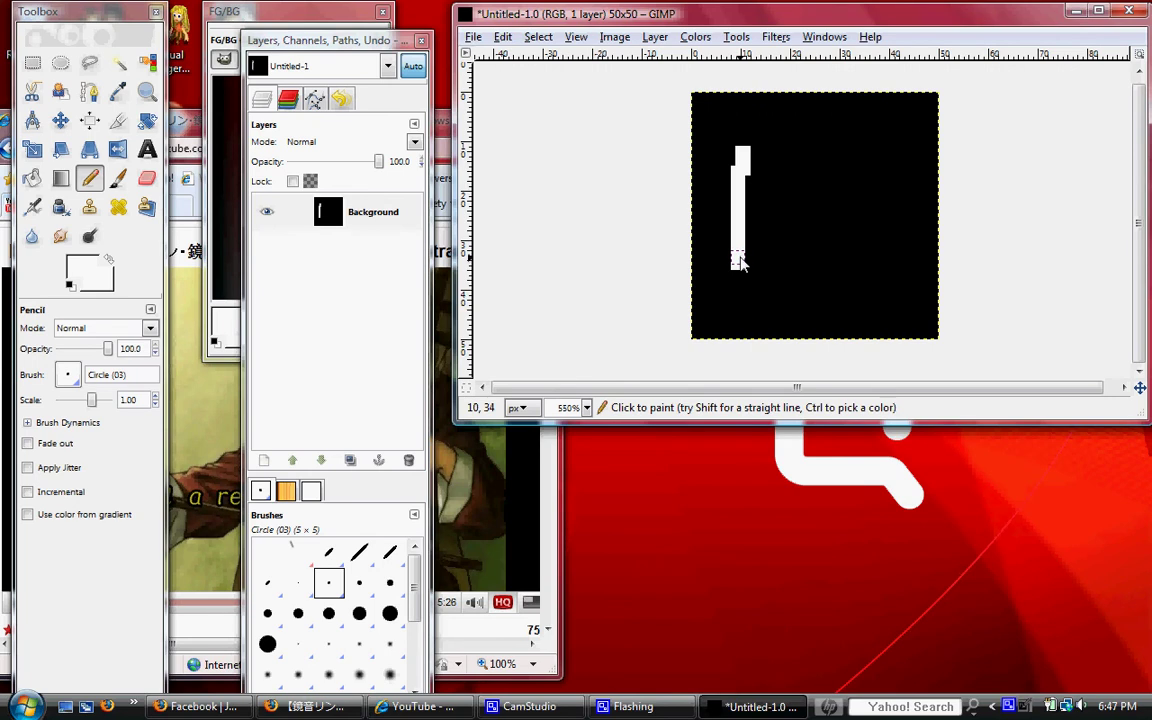
key(ctrl+z)
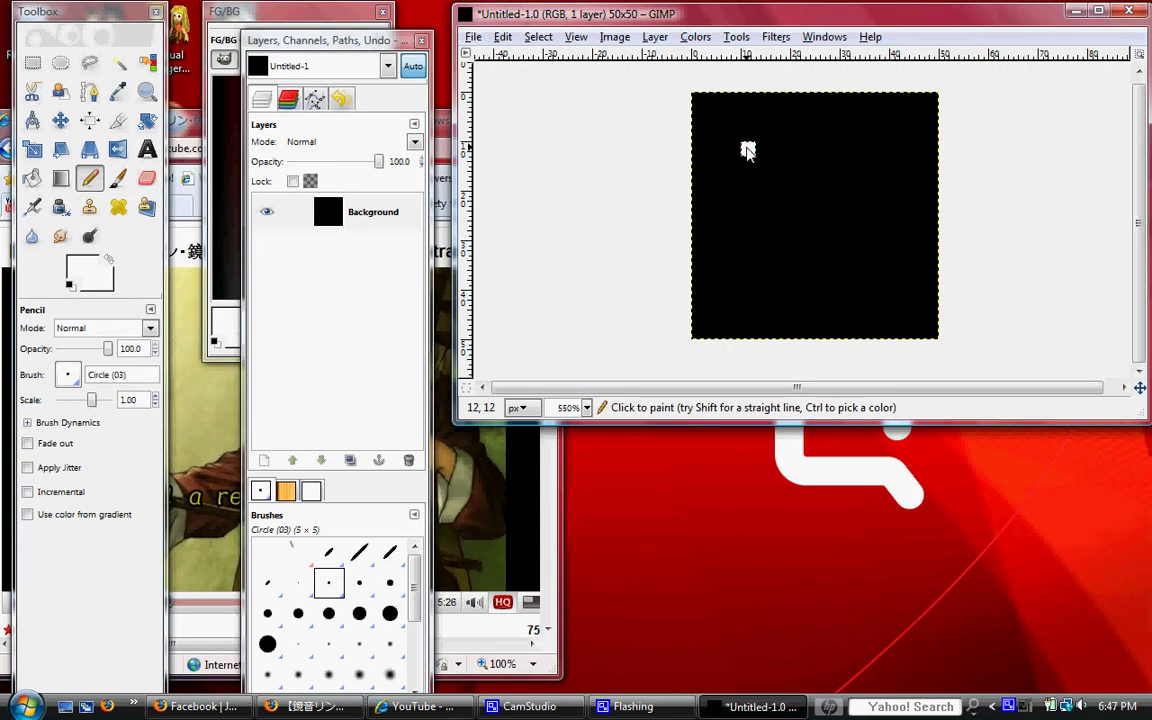
click(748, 150)
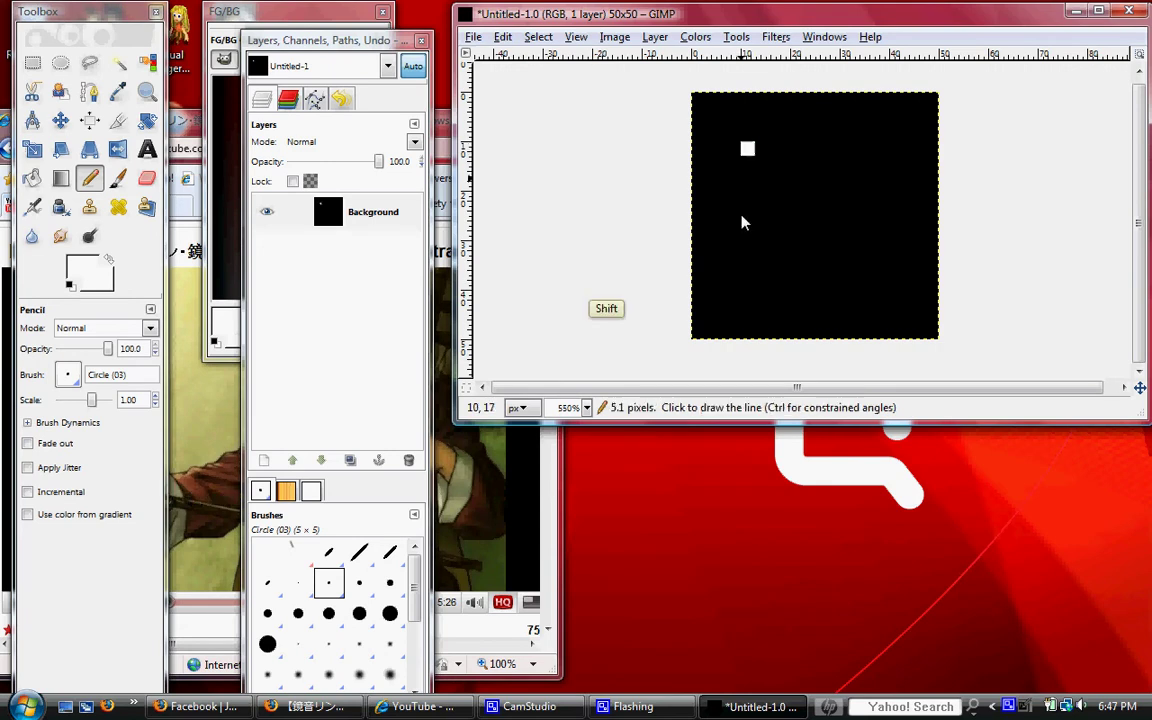
shift+click(748, 302)
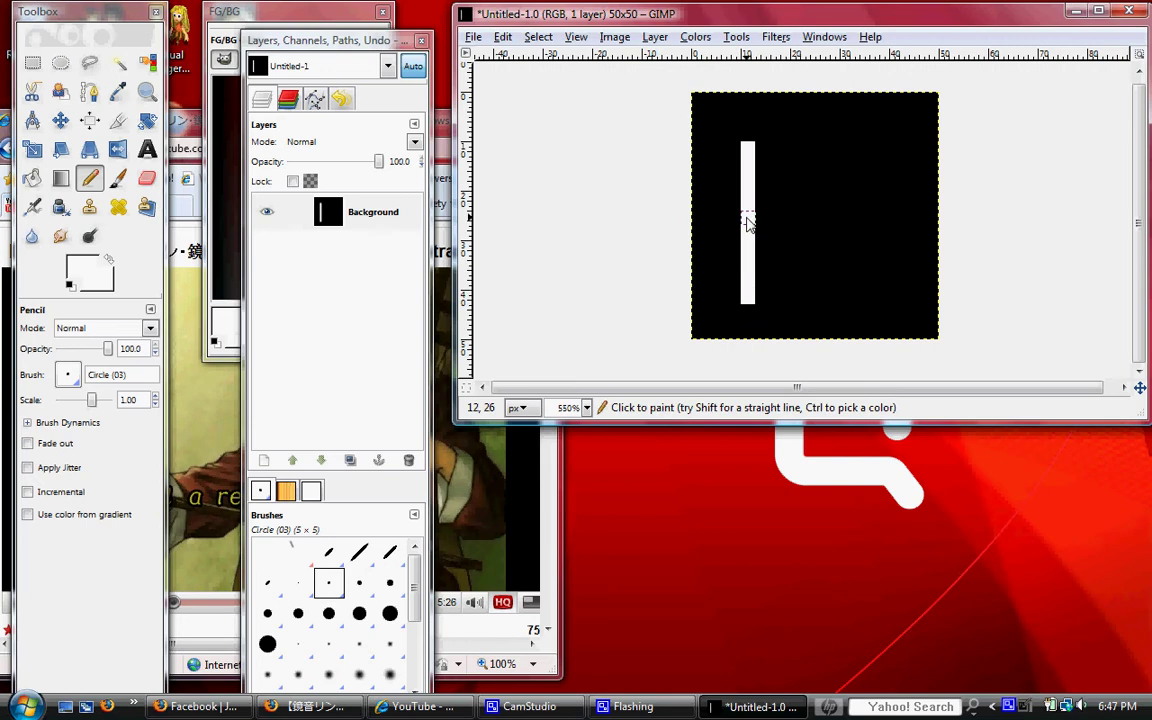
click(748, 222)
shift+click(864, 220)
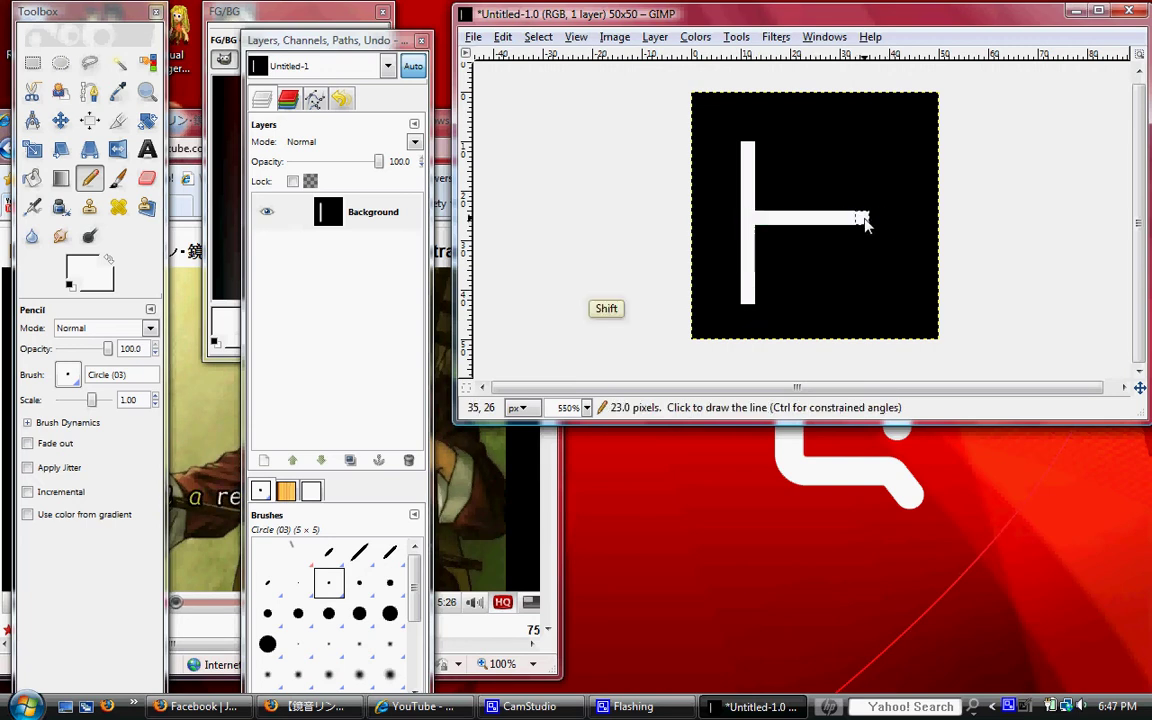
shift+click(863, 146)
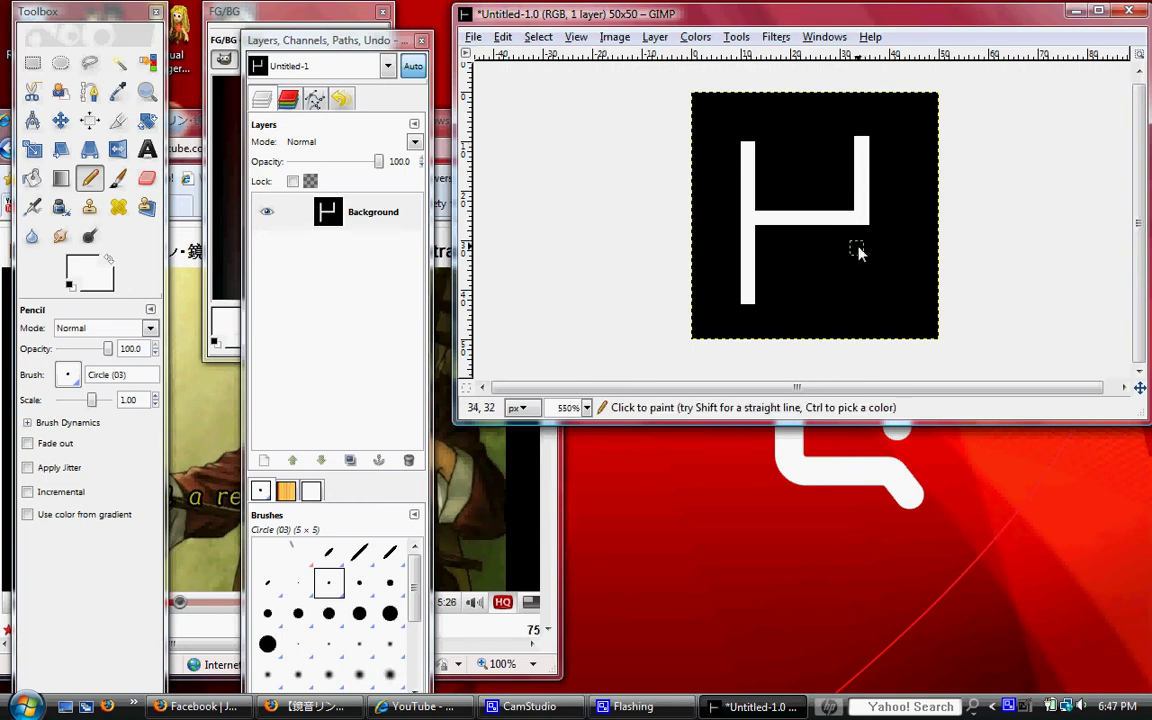
shift+click(863, 305)
- Add a new white-filled layer above the Background layer
right_click(340, 226)
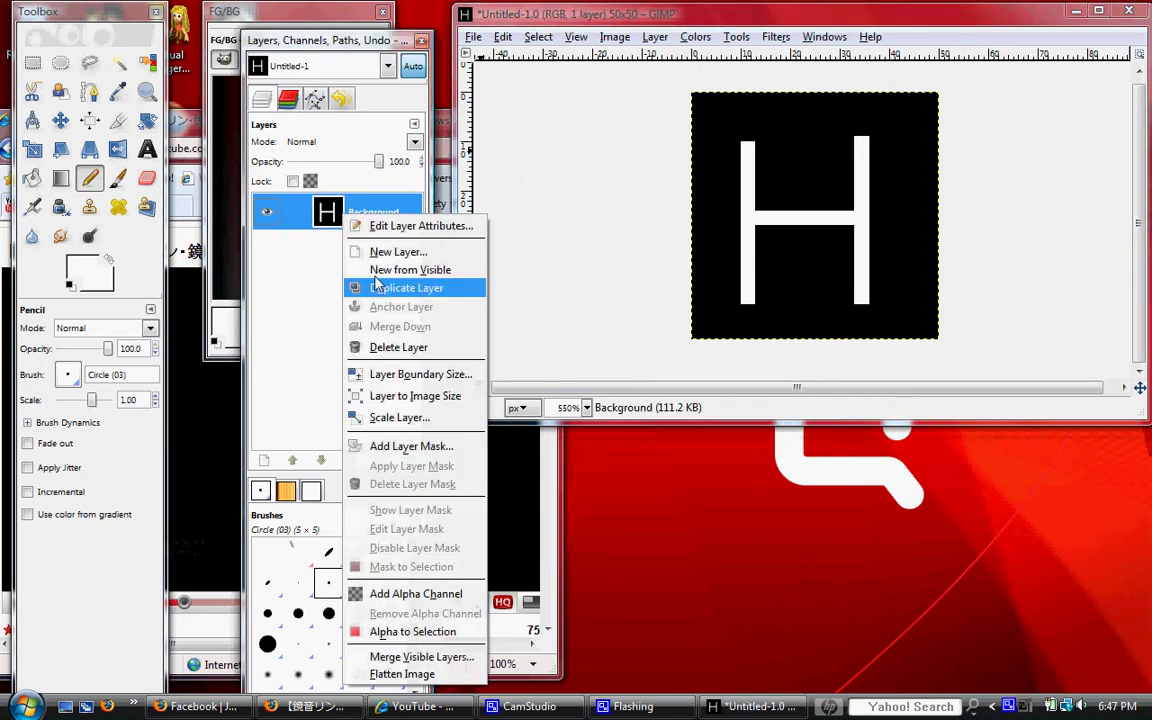
click(344, 252)
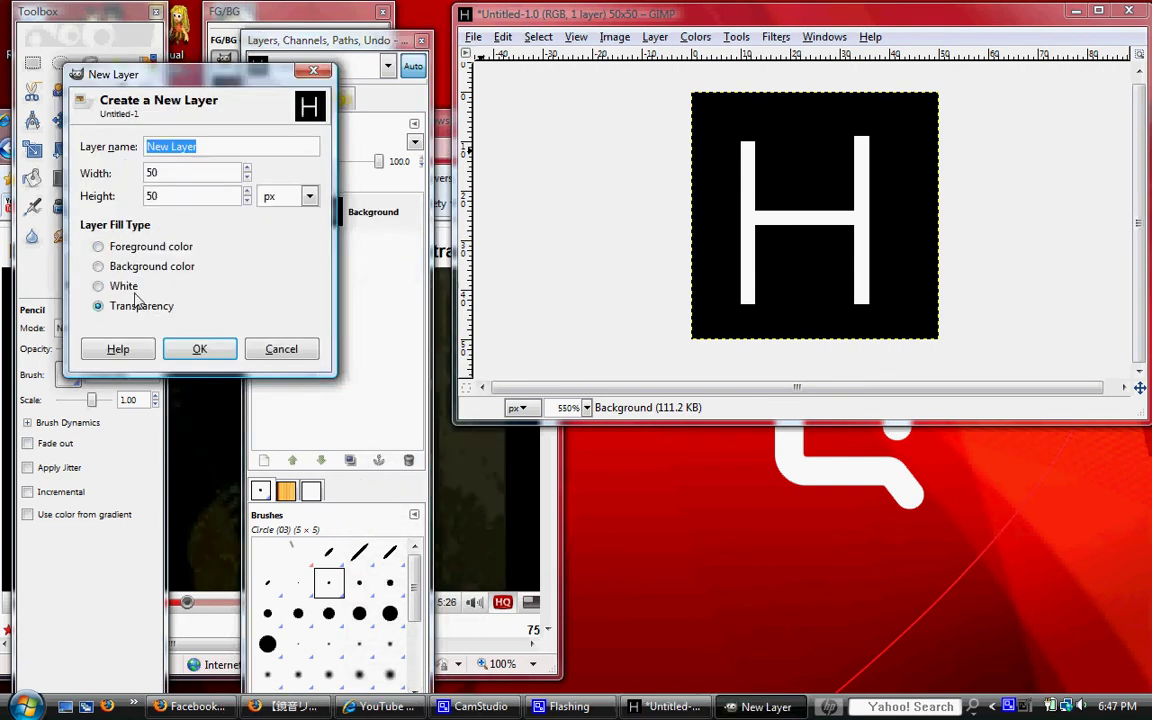
click(100, 286)
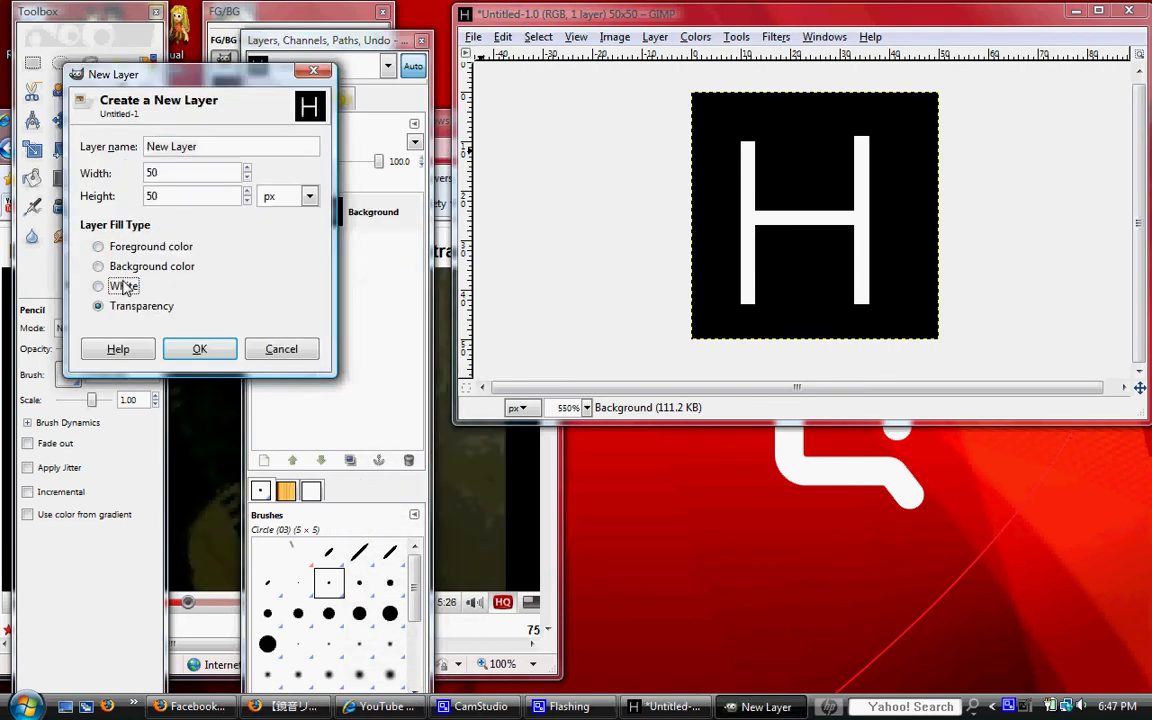
click(199, 348)
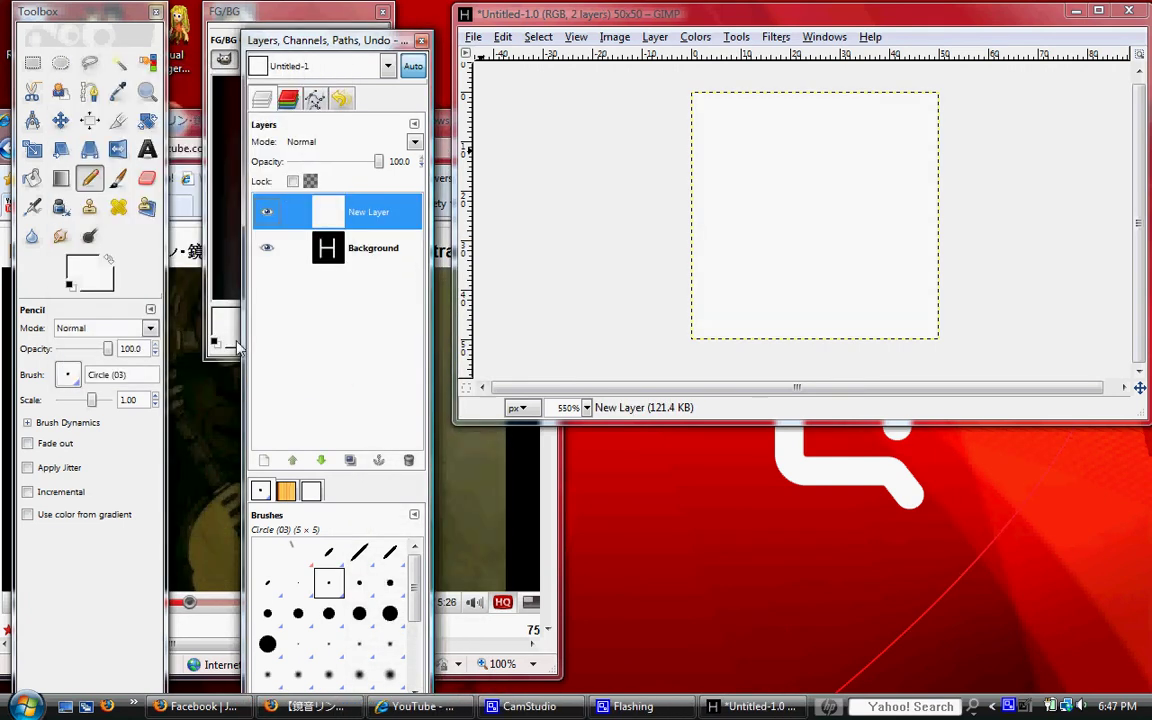
- Fill the new layer solid black, then set the Pencil to white
click(32, 178)
drag(233, 152, 215, 292)
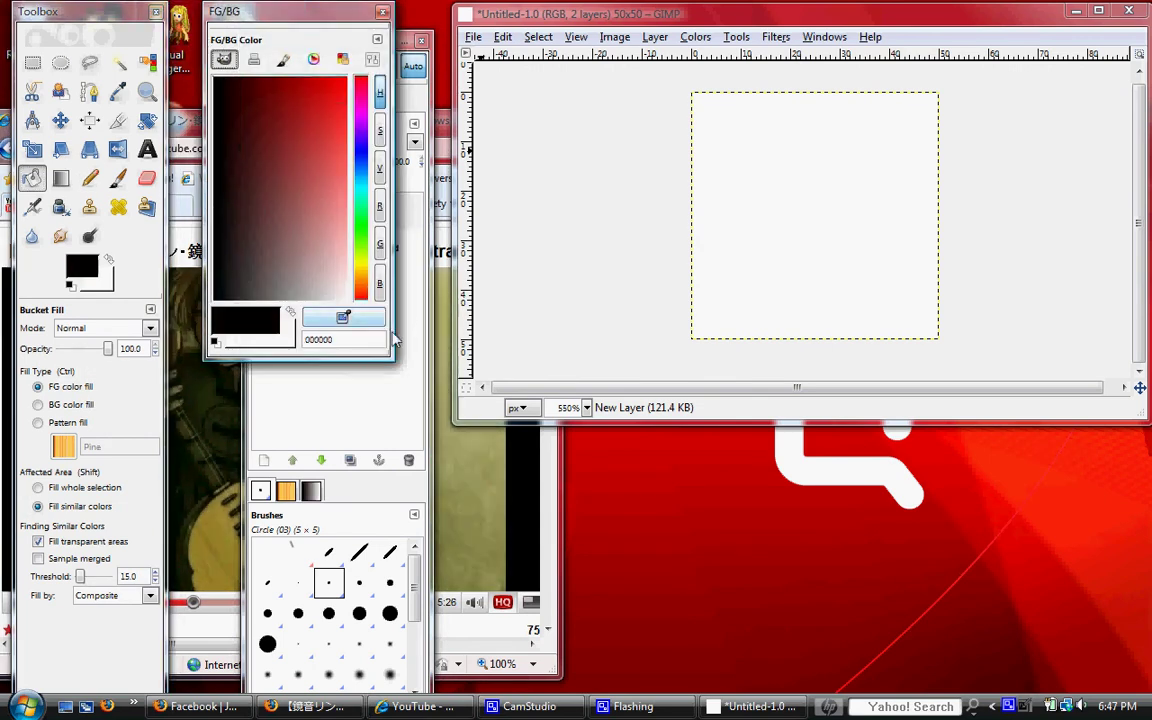
click(777, 181)
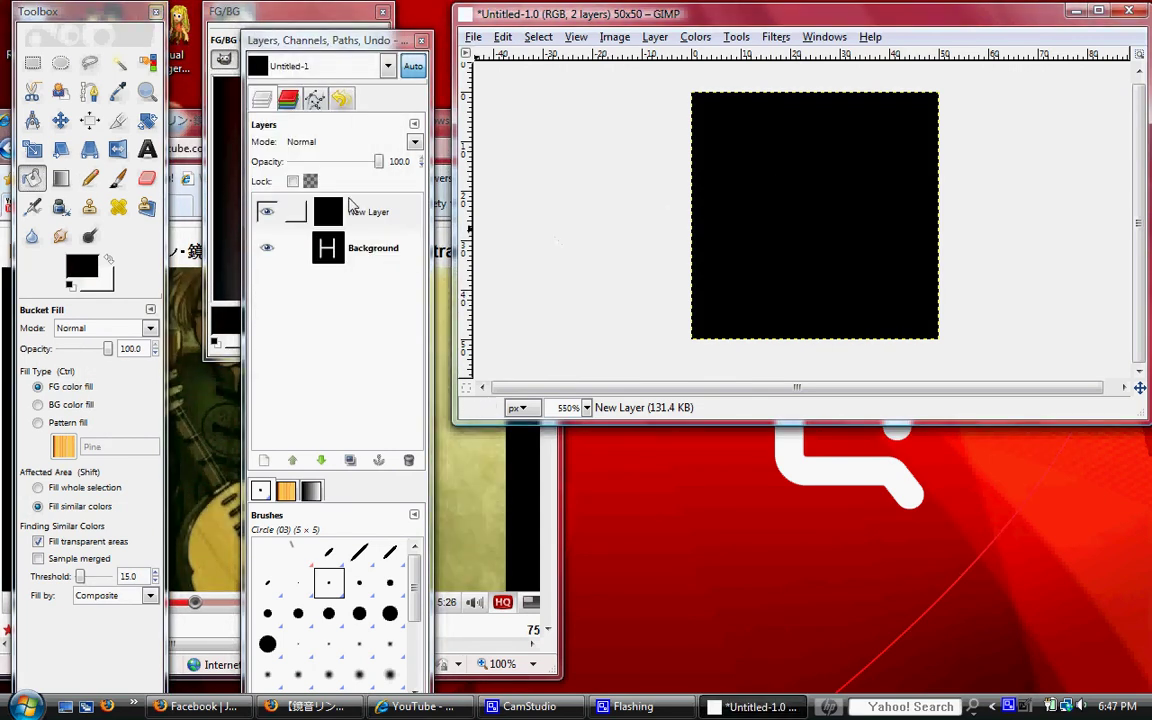
click(90, 178)
click(273, 231)
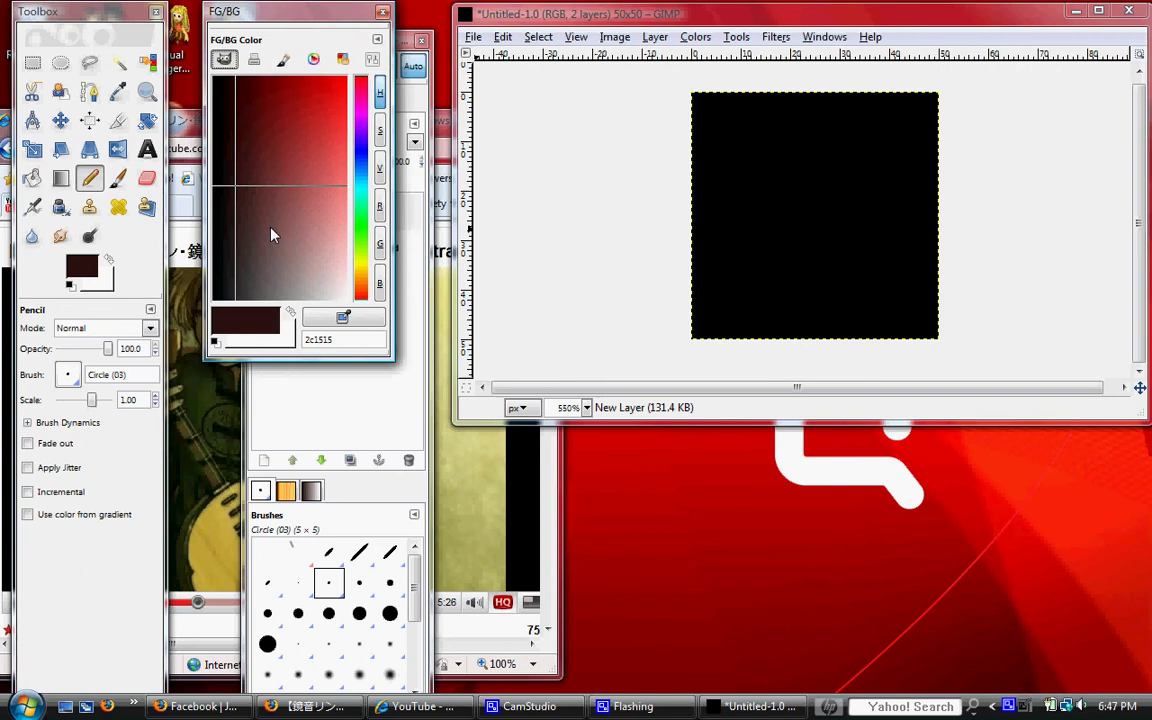
drag(273, 231, 213, 78)
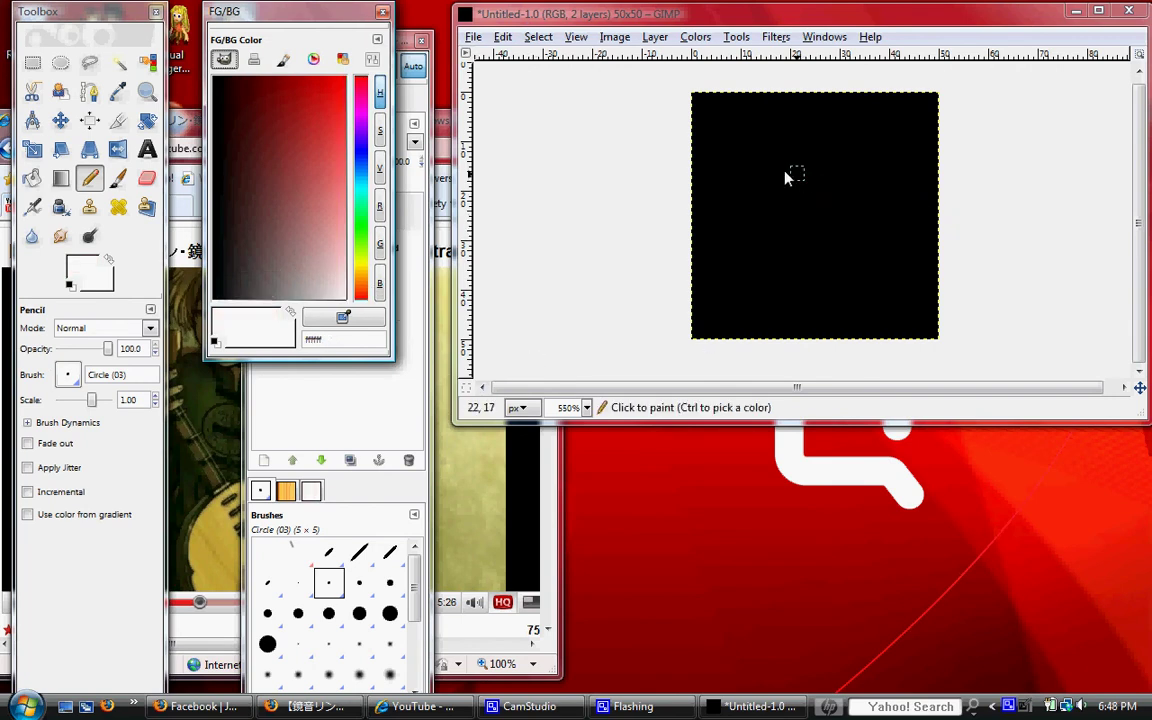
- Draw a straight-lined white I with top bar, stem and bottom bar
click(405, 220)
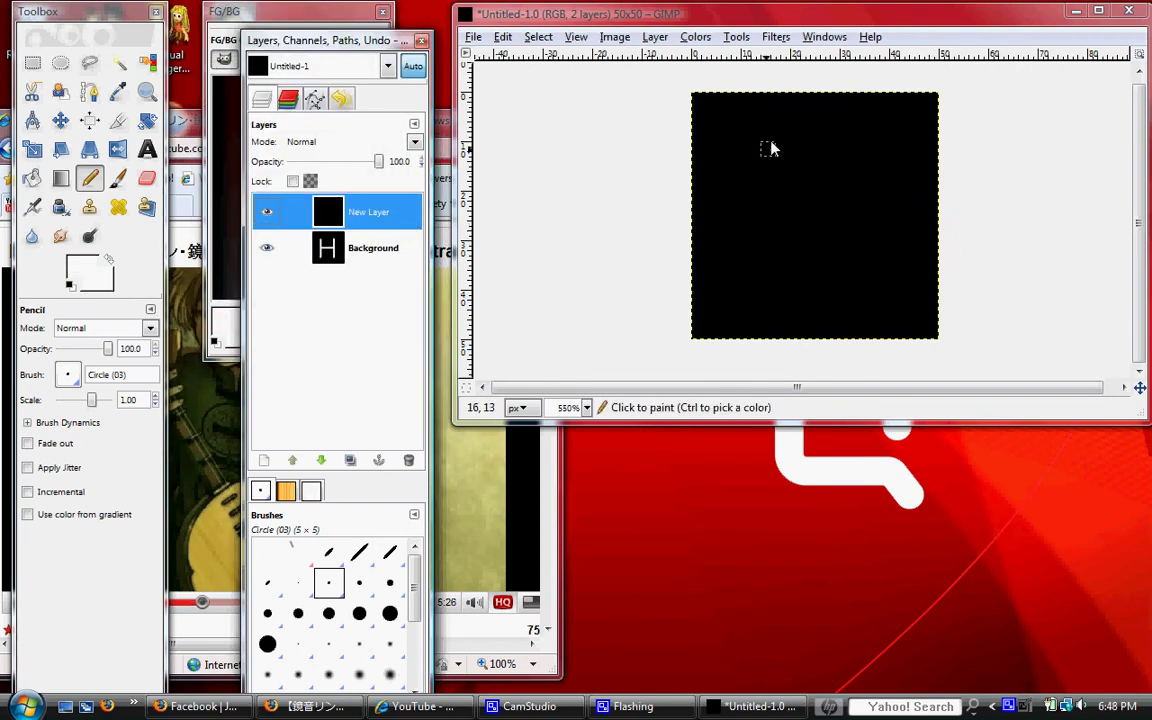
drag(740, 148, 868, 141)
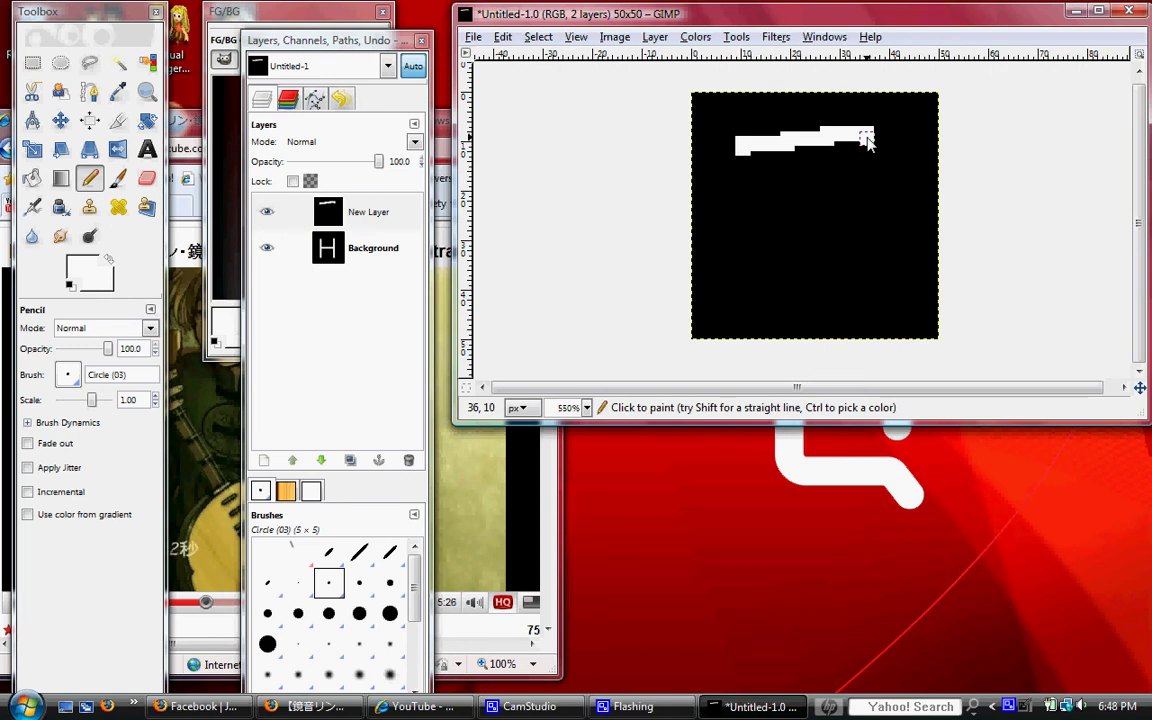
key(ctrl+z)
click(741, 149)
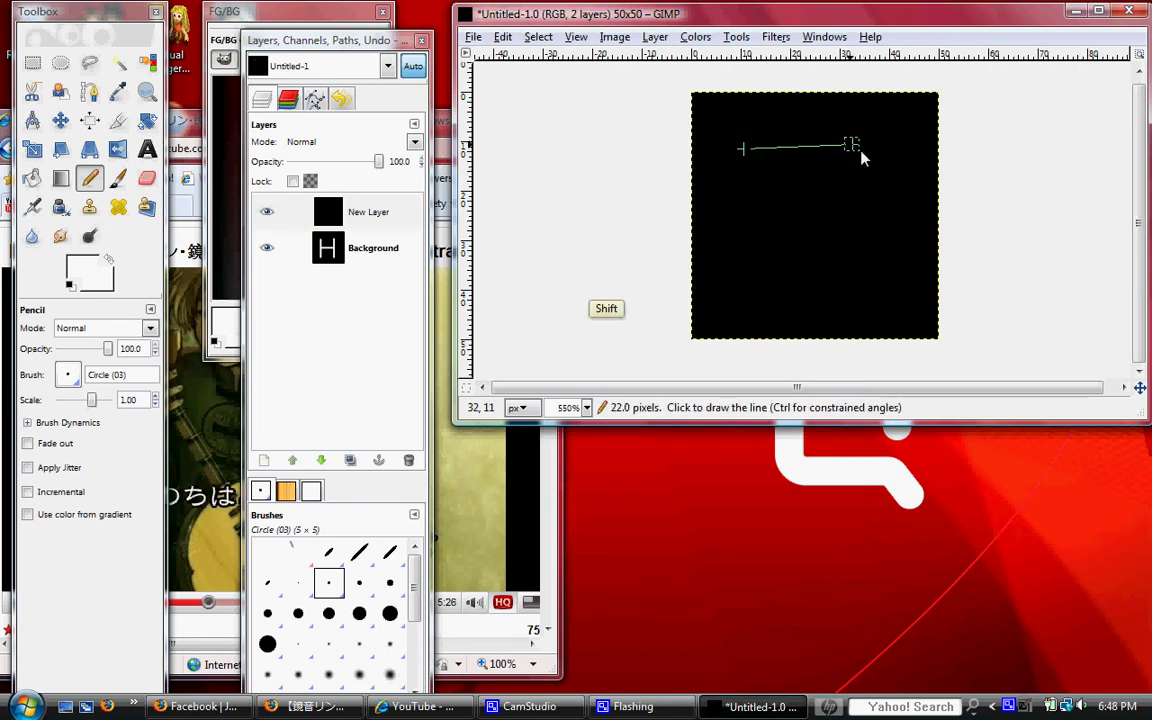
shift+click(888, 152)
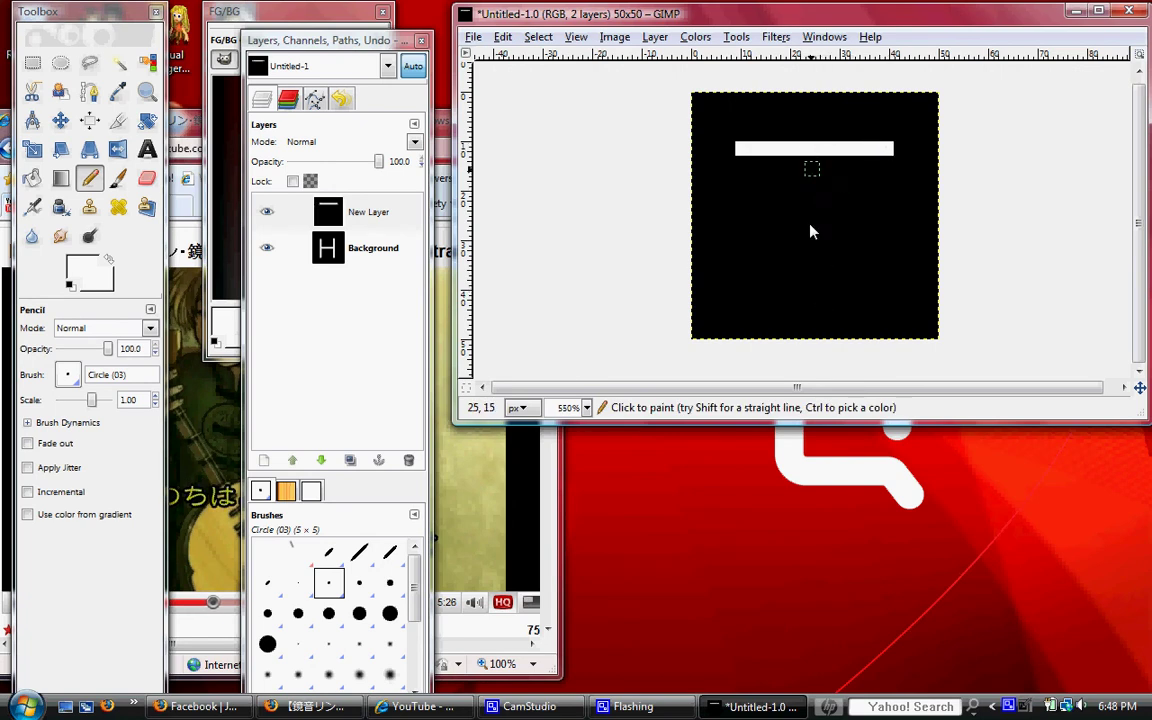
shift+click(812, 300)
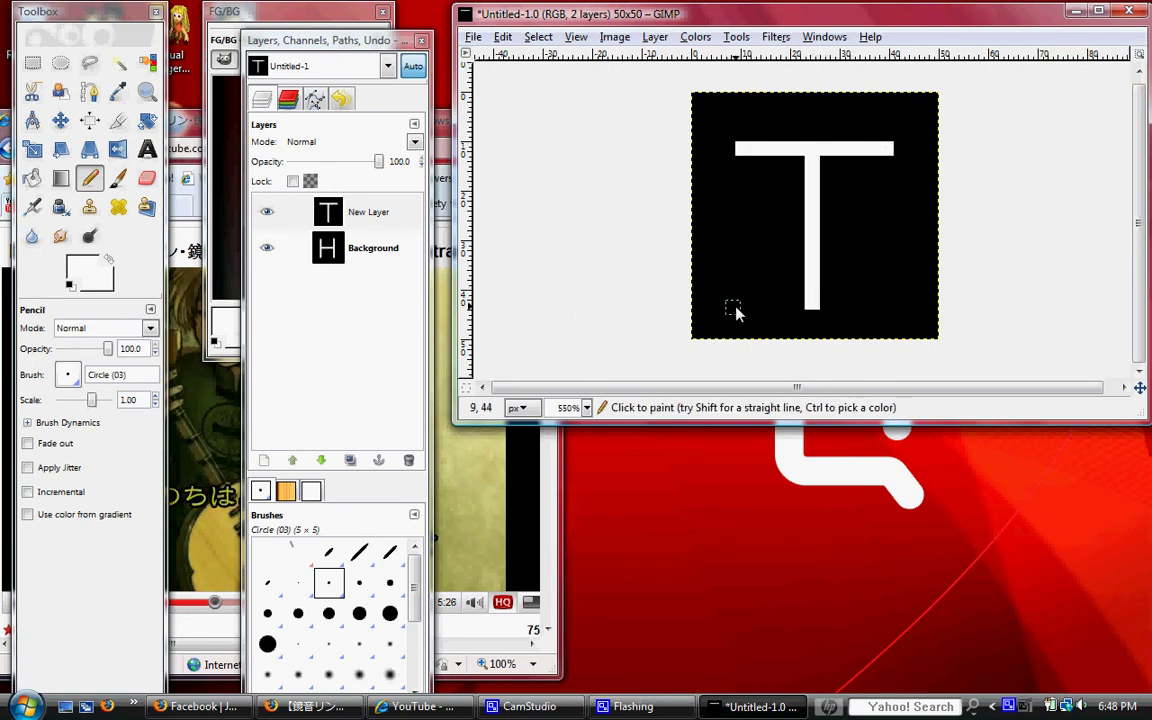
click(737, 149)
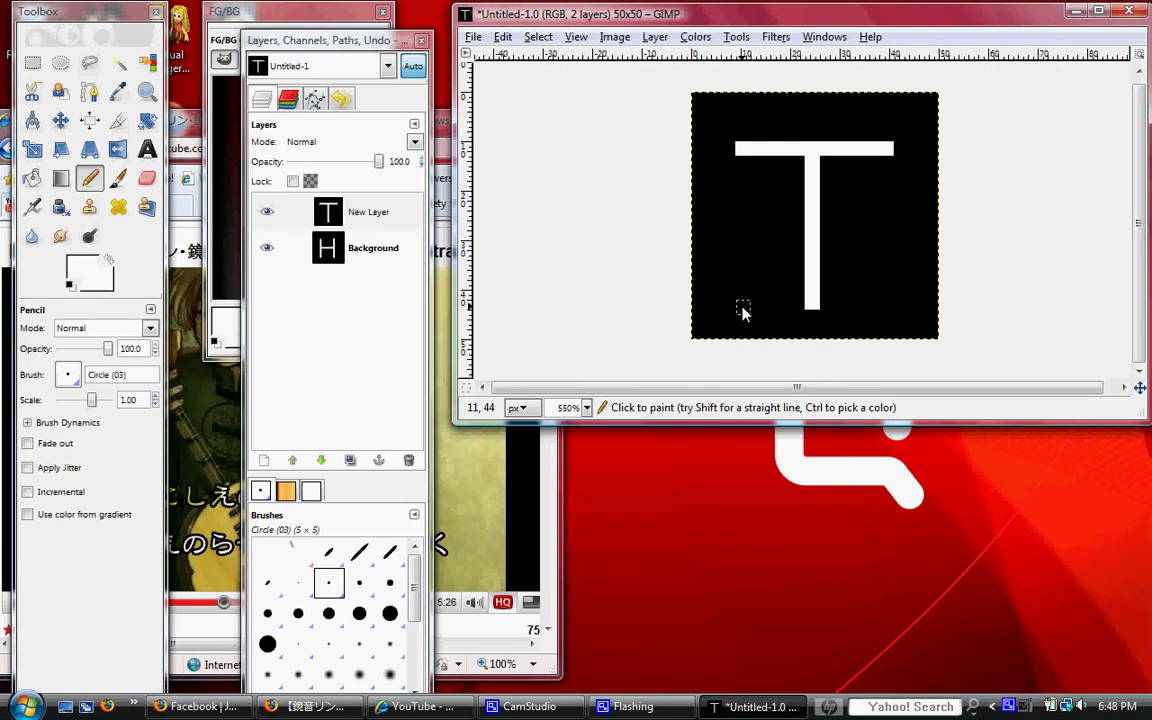
shift+click(880, 310)
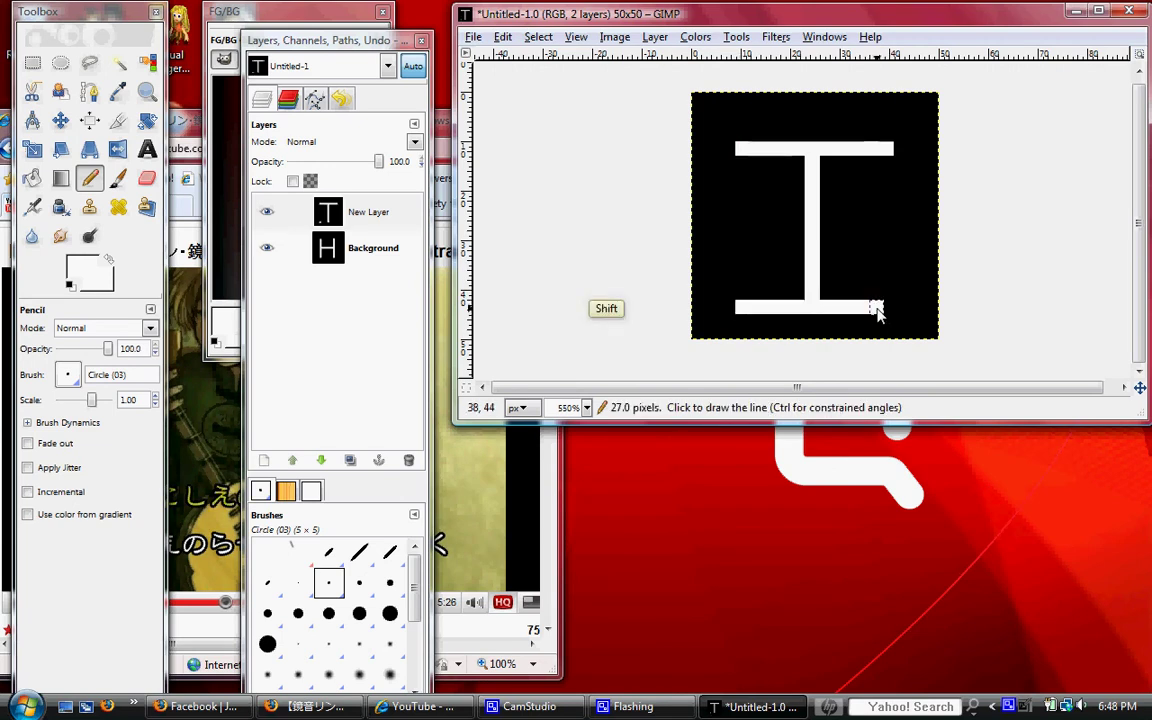
- Add a third white-filled layer on top of the I layer
right_click(369, 216)
click(409, 256)
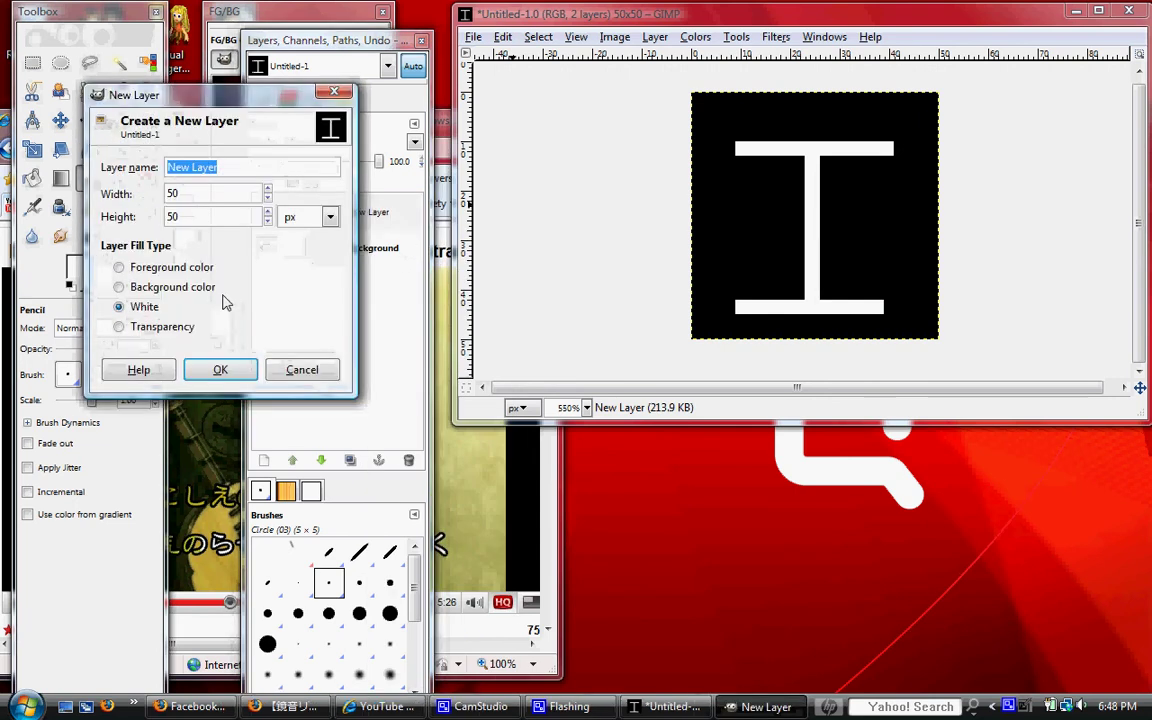
click(236, 375)
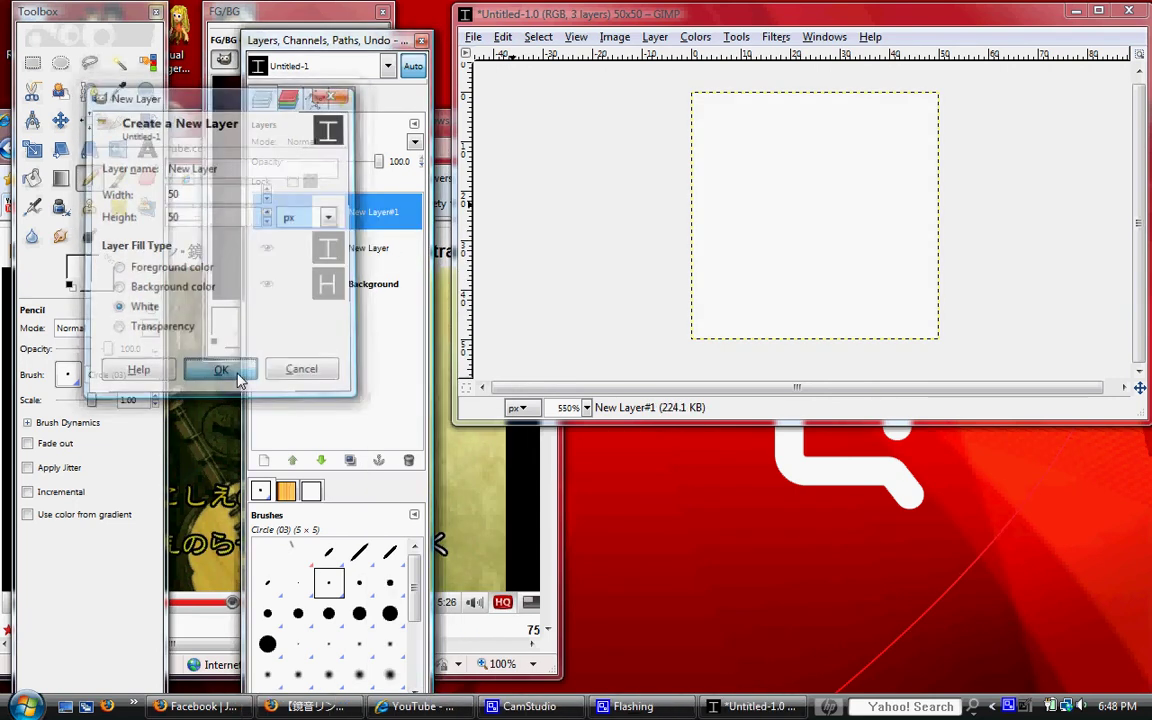
- Fill New Layer#1 solid black with the Bucket Fill tool
click(33, 178)
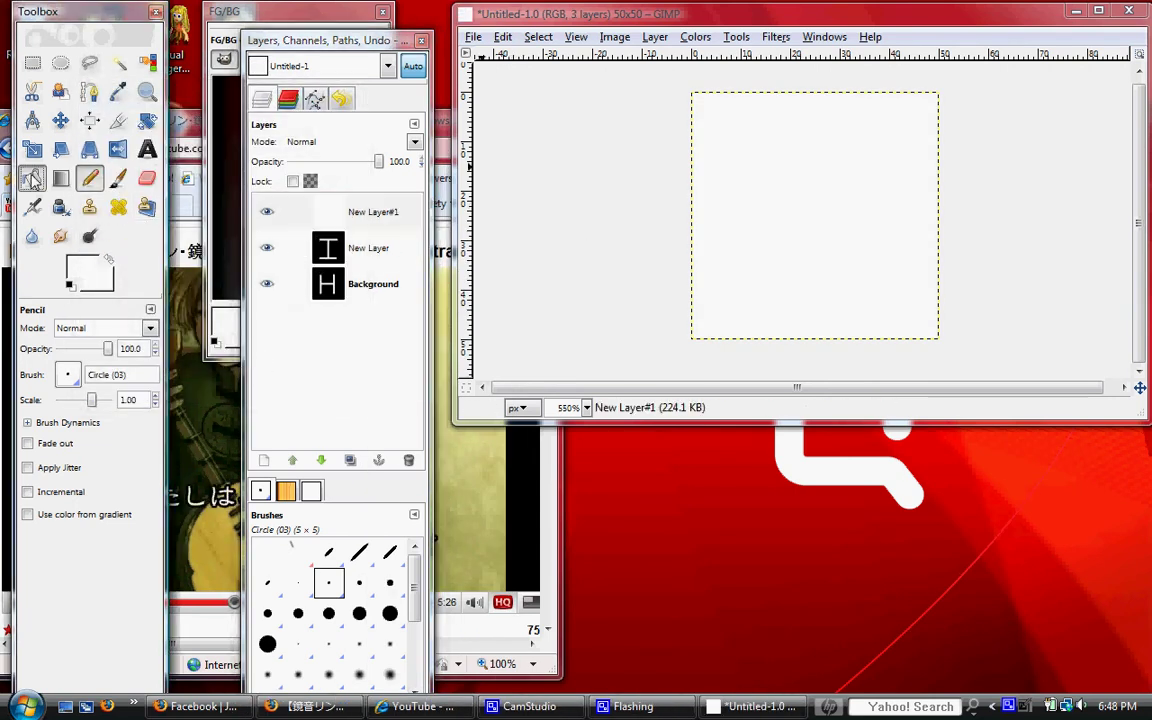
drag(221, 137, 188, 45)
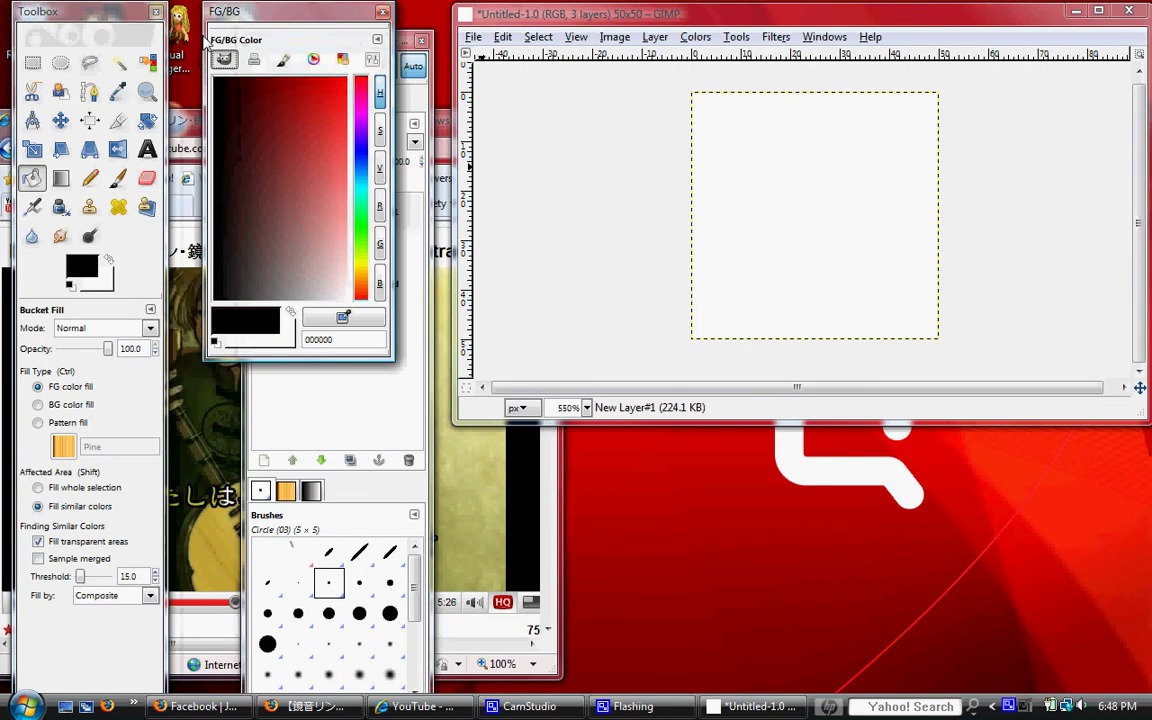
click(897, 252)
- Resume the YouTube video, skip it back a couple of seconds, and return to GIMP
click(224, 510)
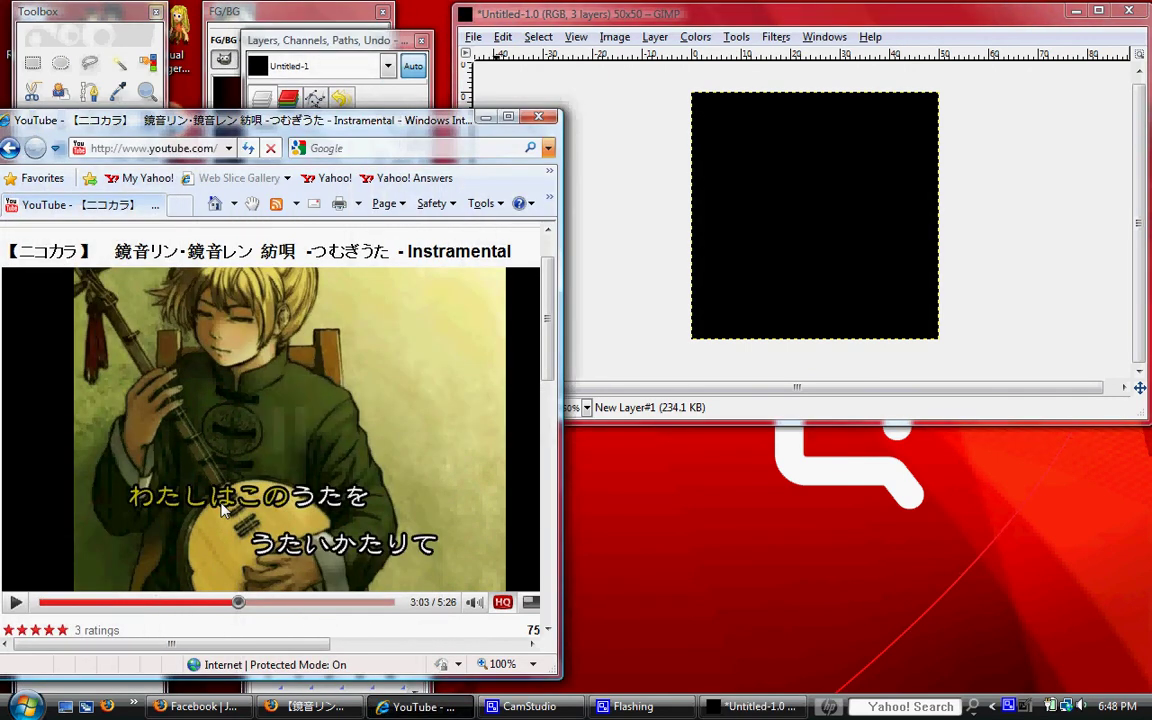
click(224, 510)
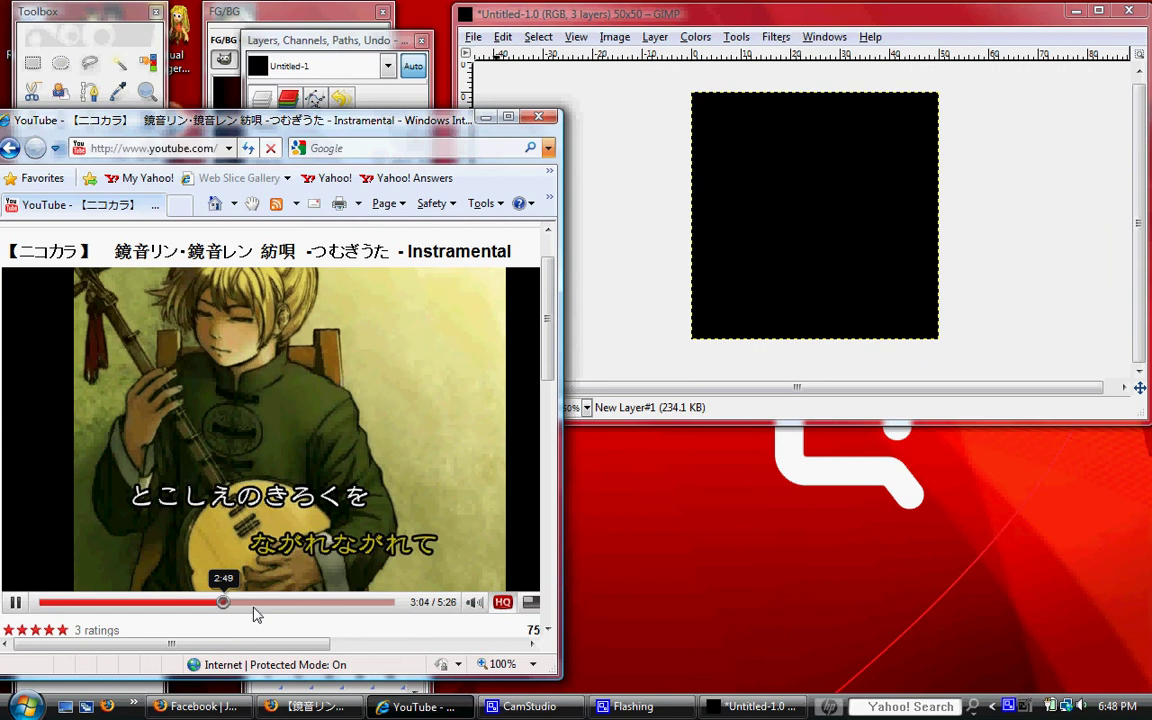
drag(255, 614, 237, 604)
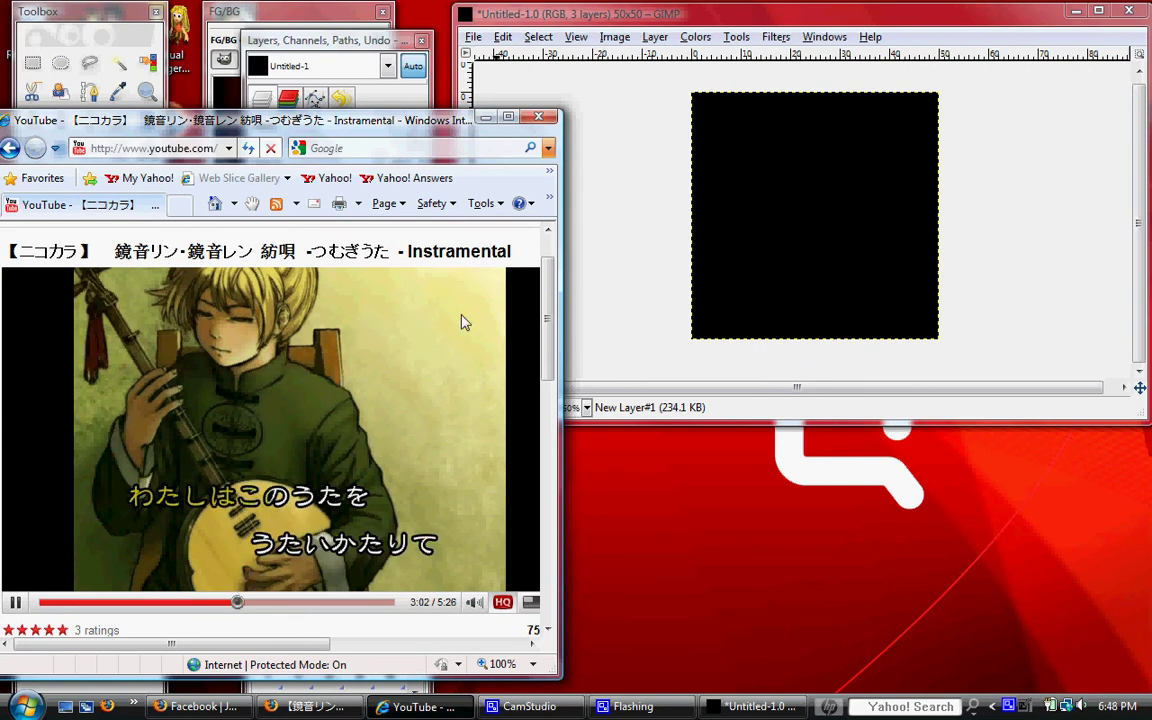
click(311, 45)
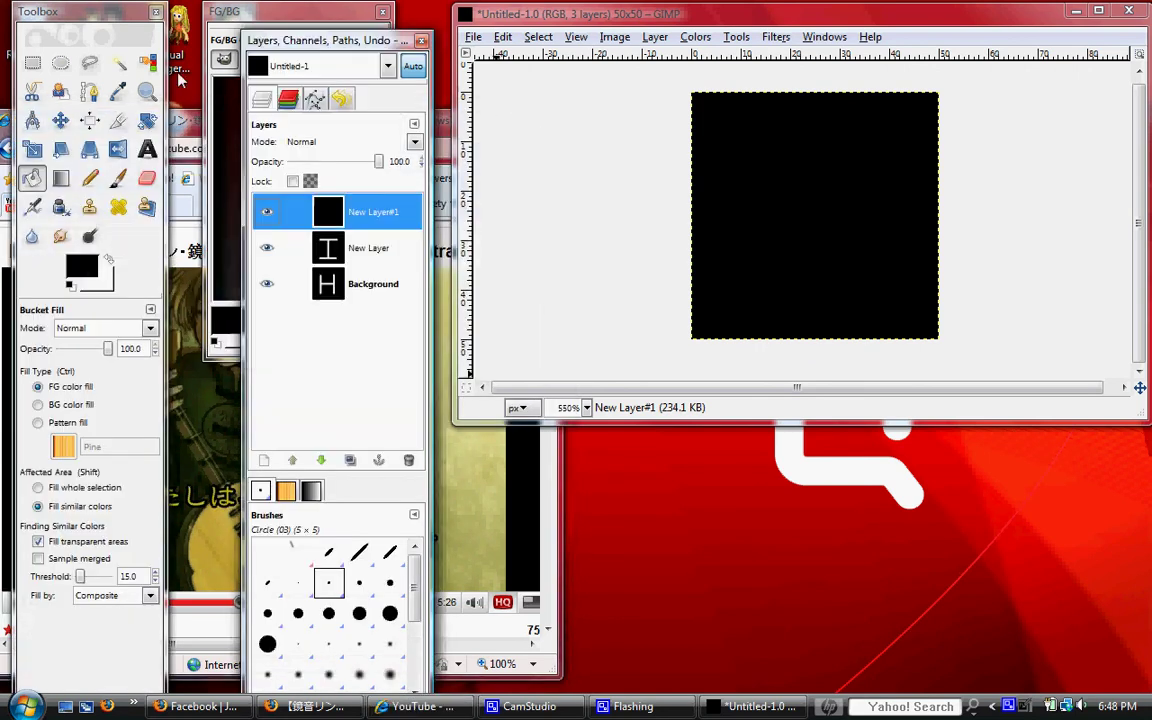
click(89, 178)
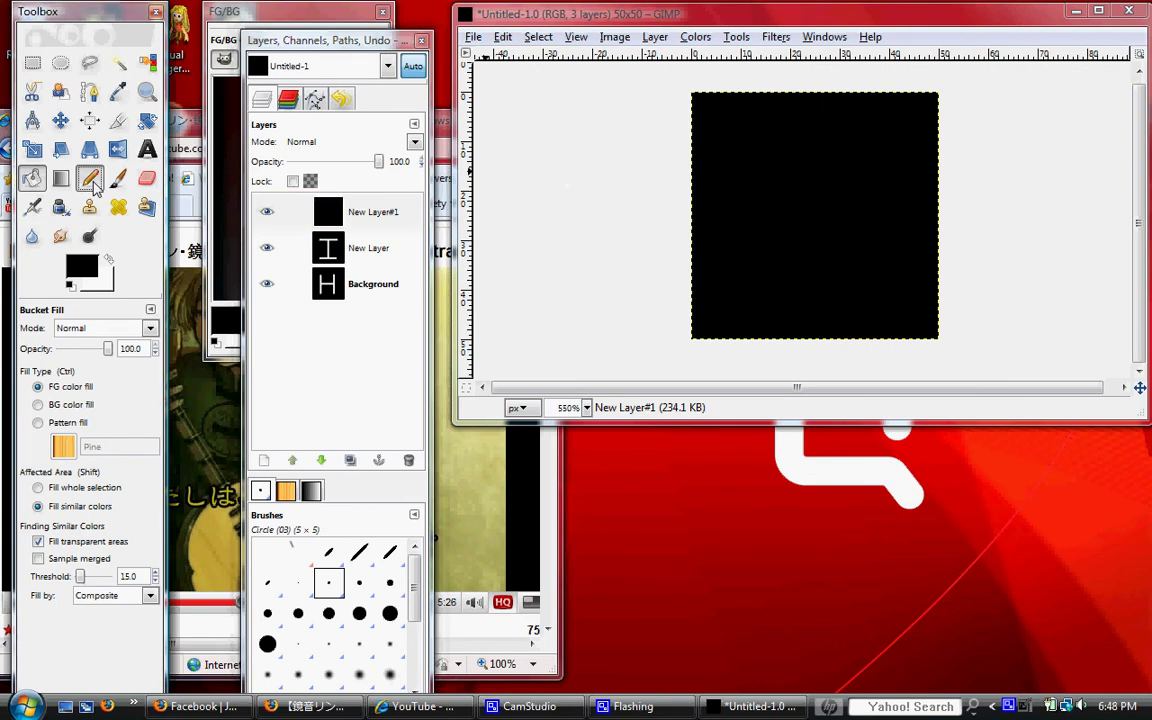
- Set white and draw a freehand H and dotted i on the top layer
drag(230, 190, 453, 327)
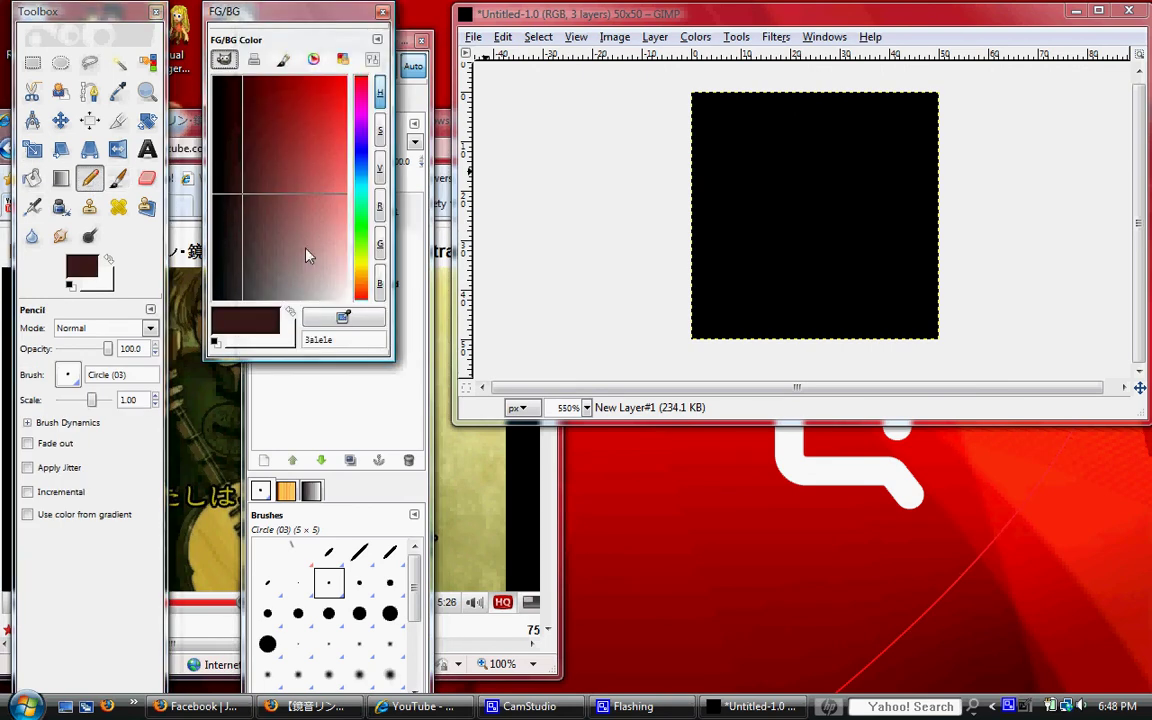
click(387, 433)
drag(727, 150, 741, 277)
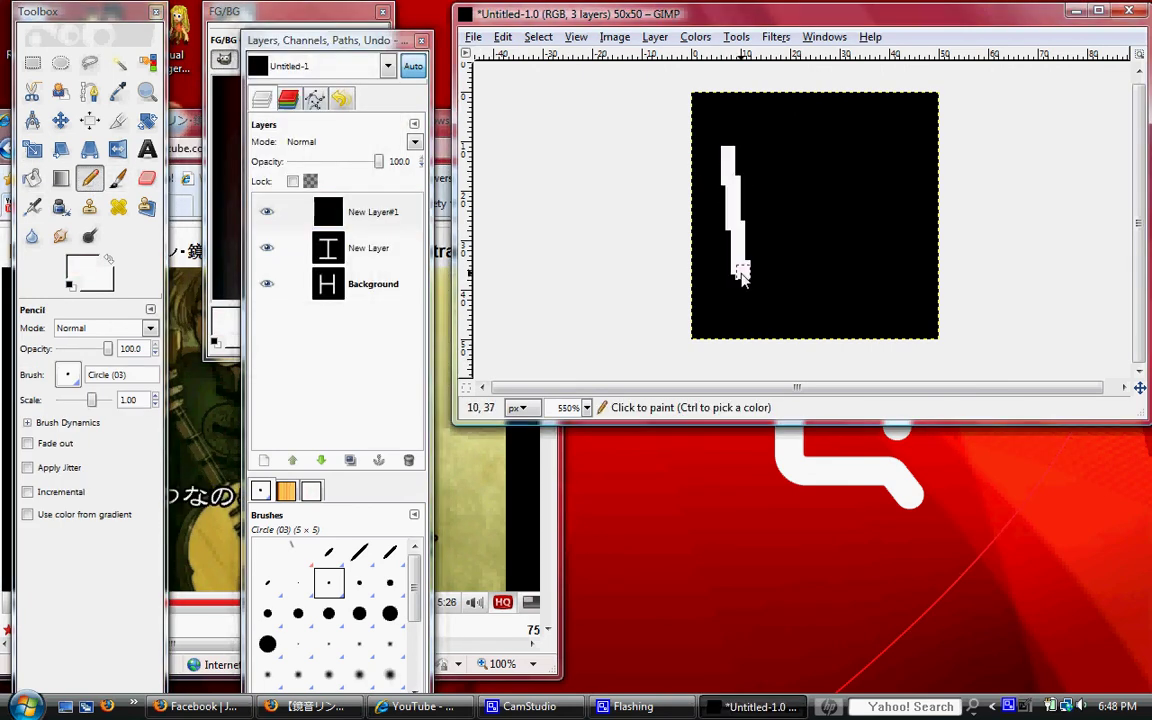
drag(735, 213, 797, 194)
drag(782, 128, 820, 268)
drag(851, 208, 868, 275)
click(832, 153)
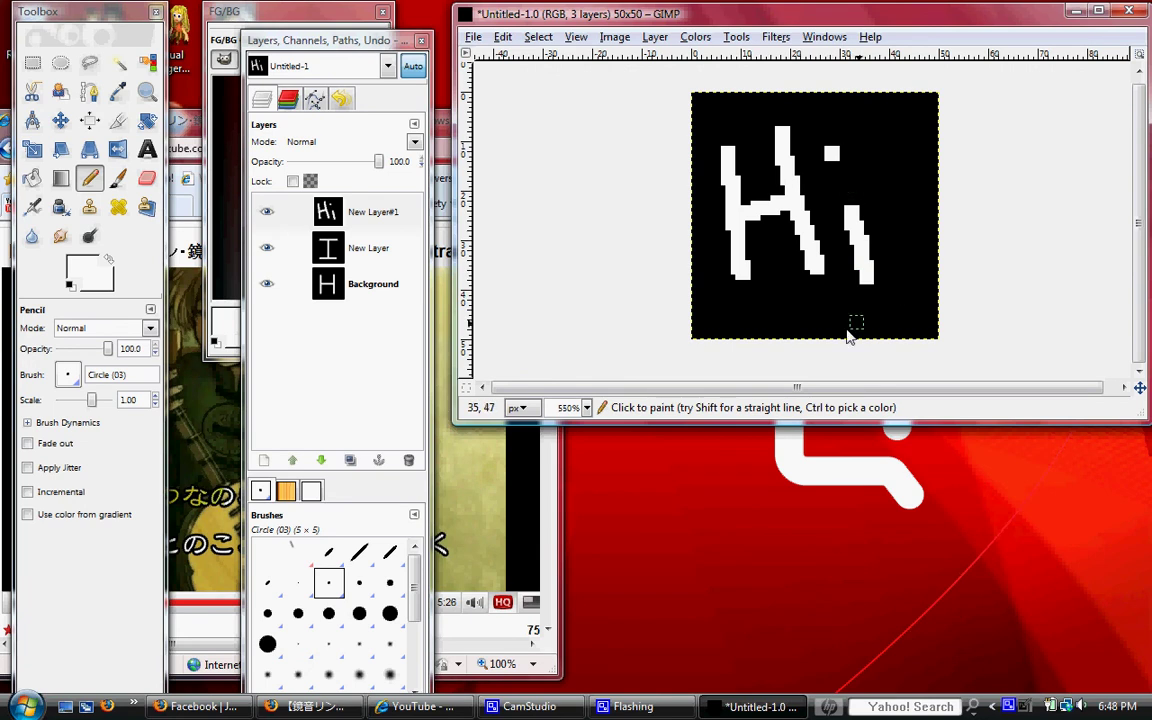
- Undo the stray marks drawn beside the i dot, leaving a clean 'Hi'
click(891, 145)
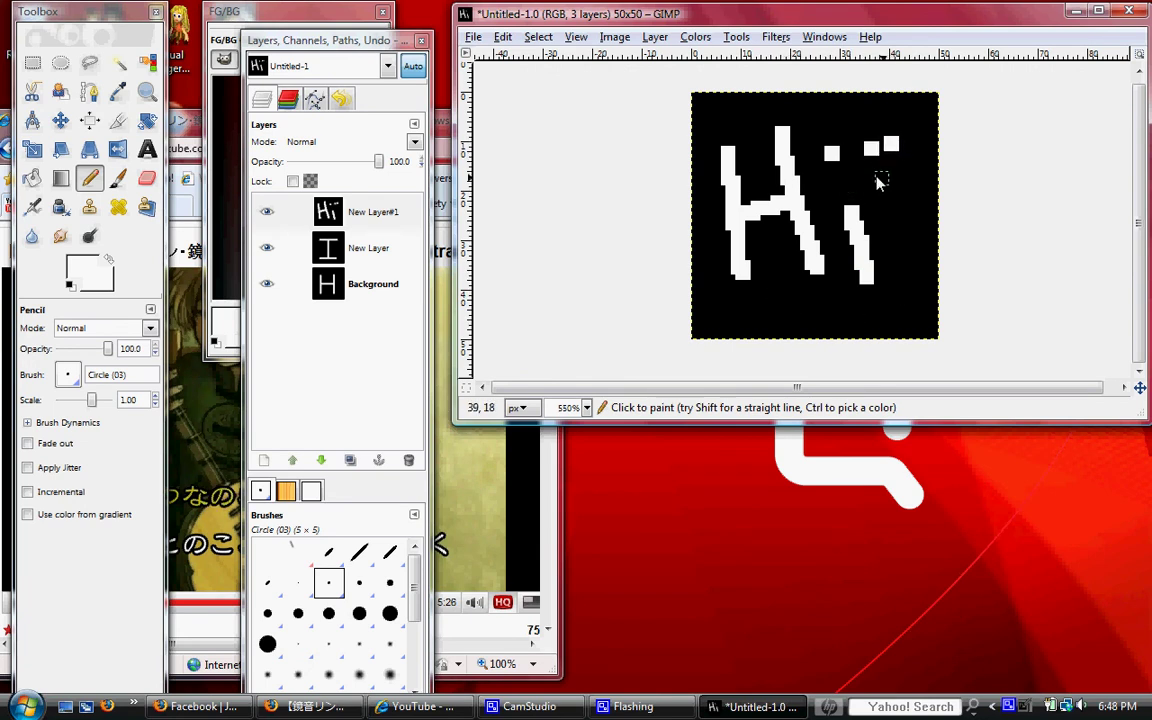
mouse_move(877, 176)
mouse_down()
mouse_move(912, 162)
mouse_move(874, 198)
mouse_up()
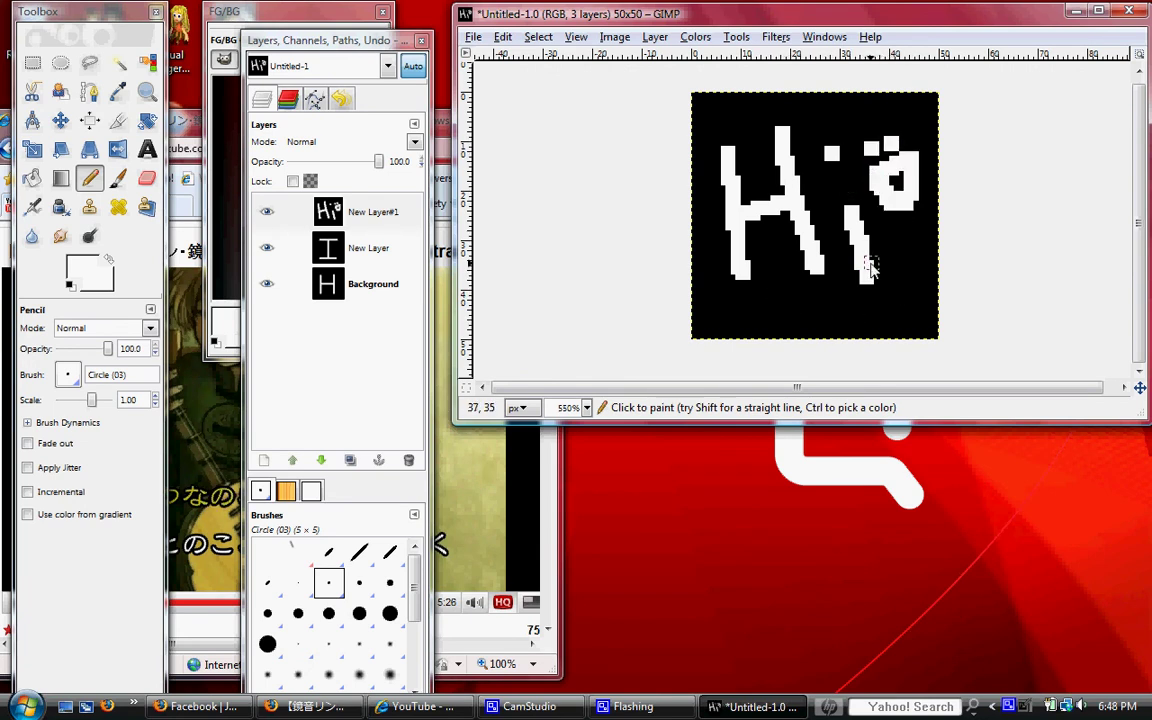
key(ctrl+z)
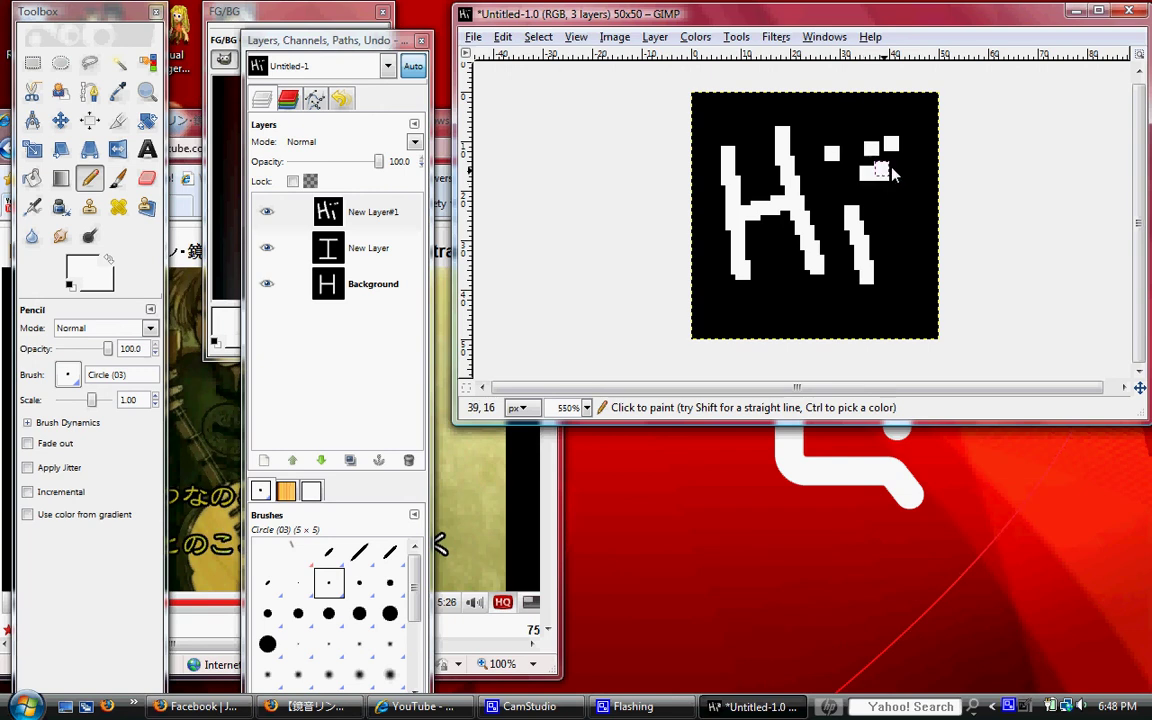
drag(890, 158, 912, 155)
key(ctrl+z)
key(ctrl+z)
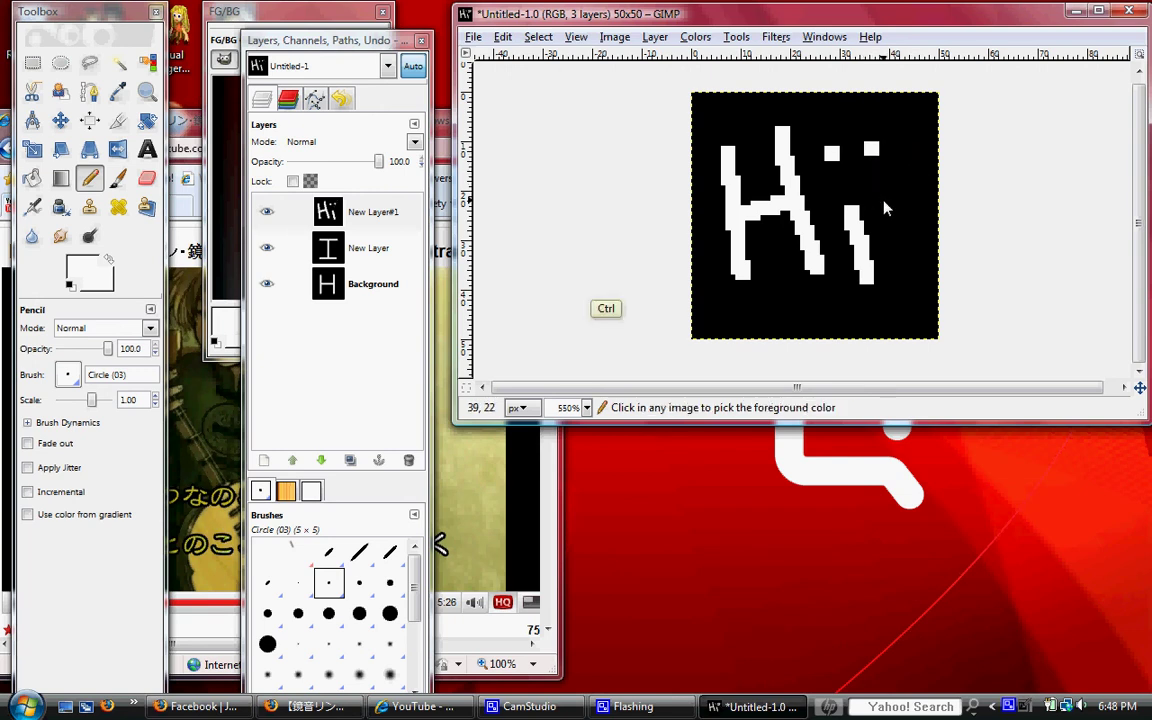
key(ctrl+z)
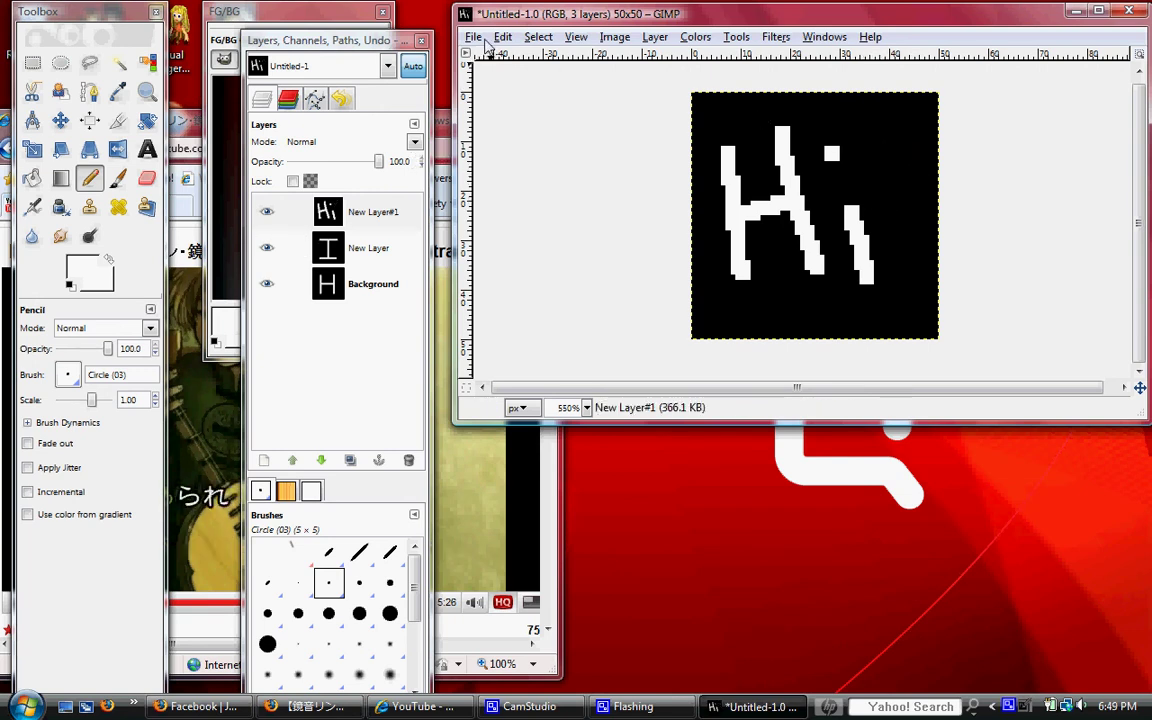
- Start Save As and name the file avatarry.gif
click(474, 40)
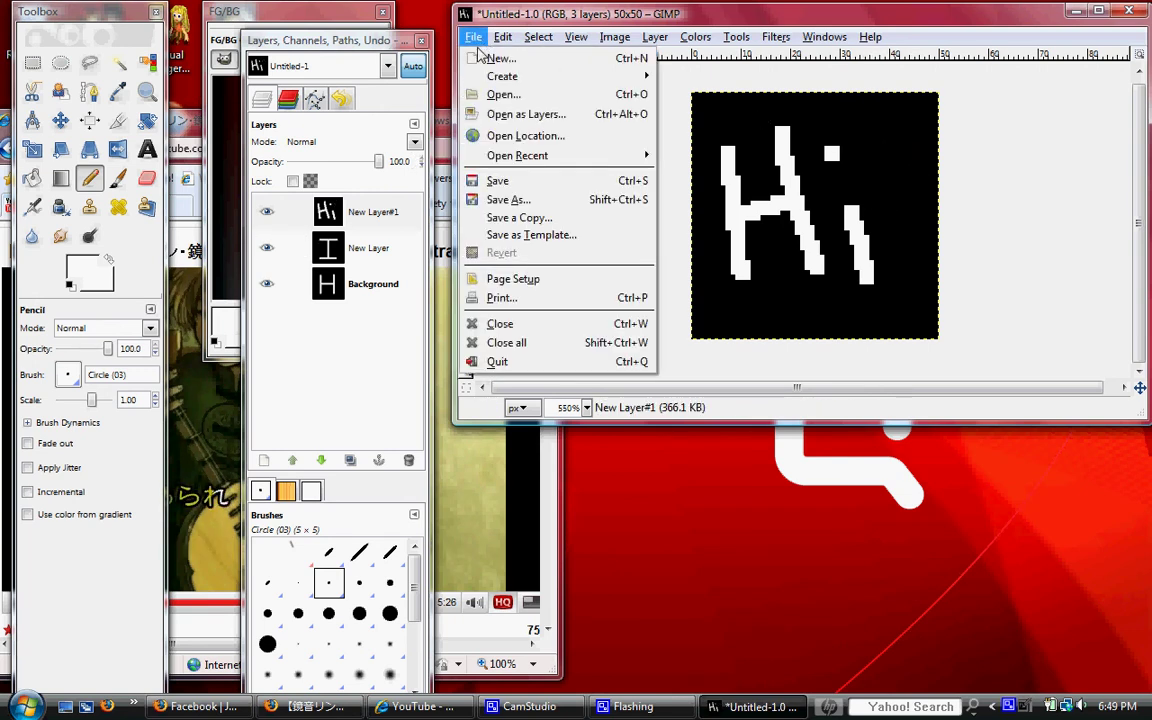
click(522, 199)
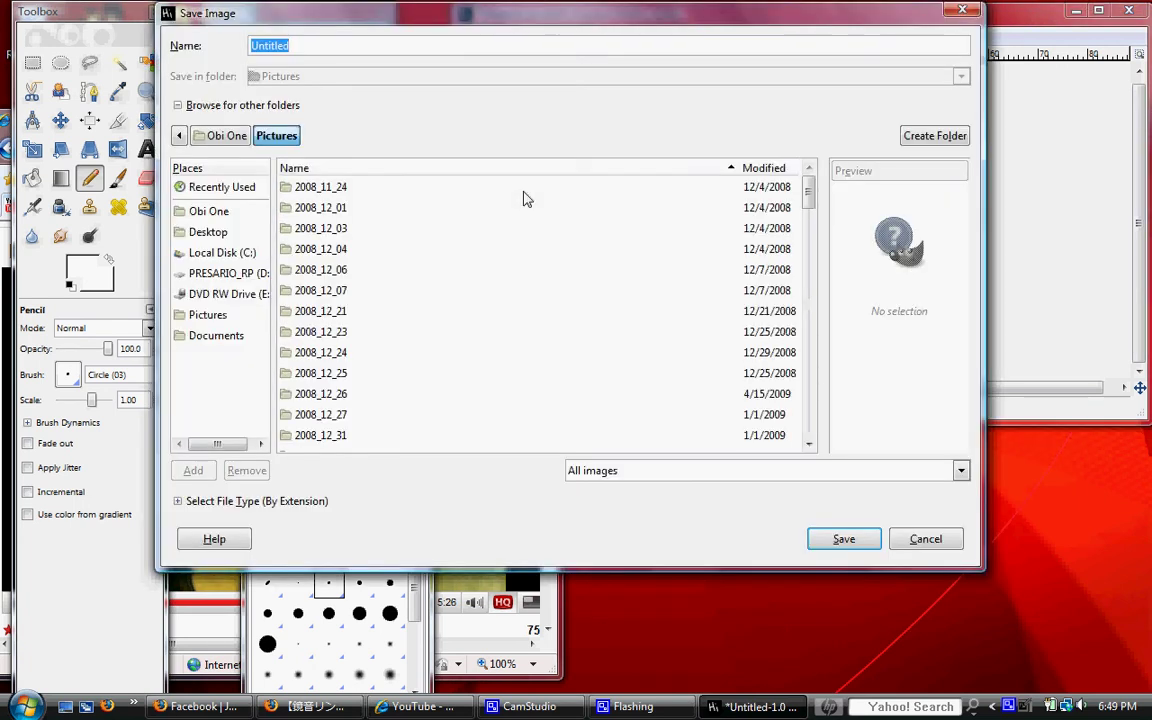
text(avatarry.gif)
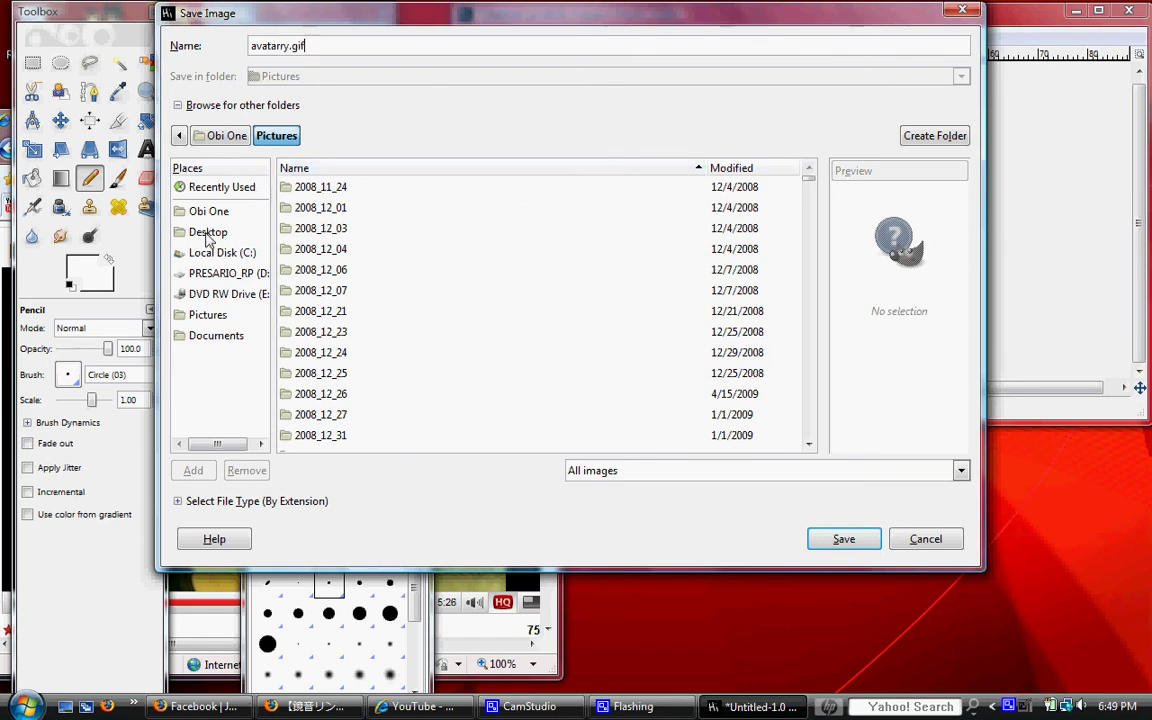
- Save it into C:\Users\Public\Documents\umm\dastufferz
click(216, 314)
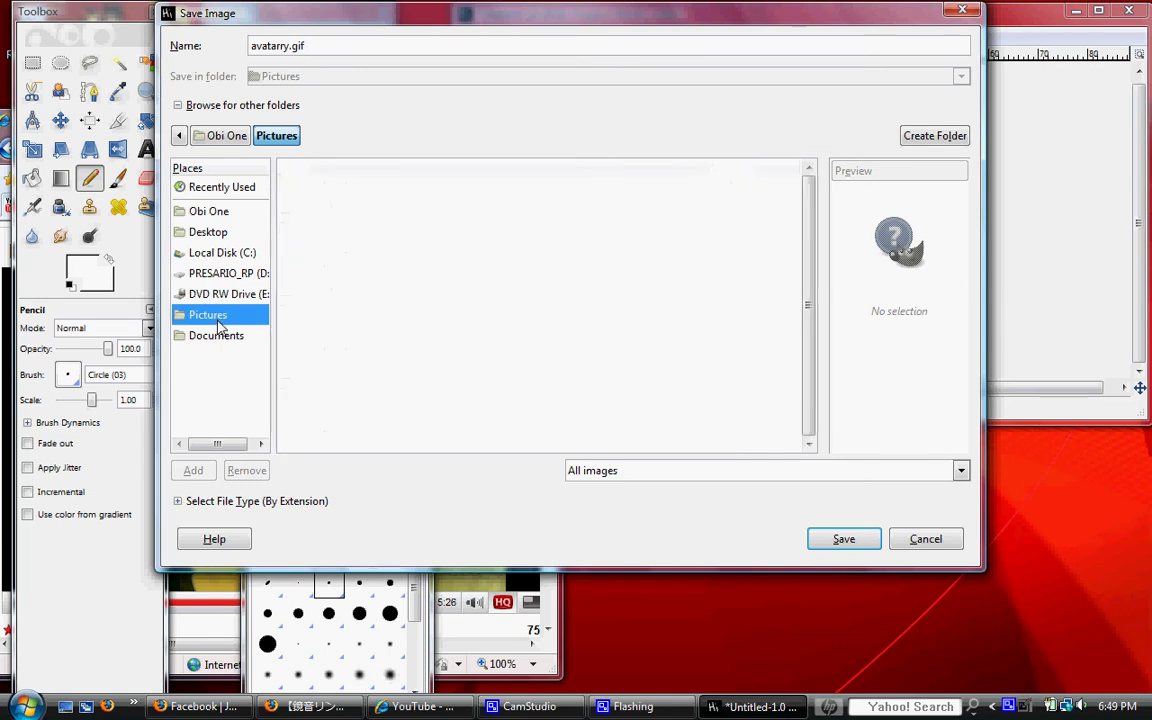
click(224, 254)
double_click(308, 351)
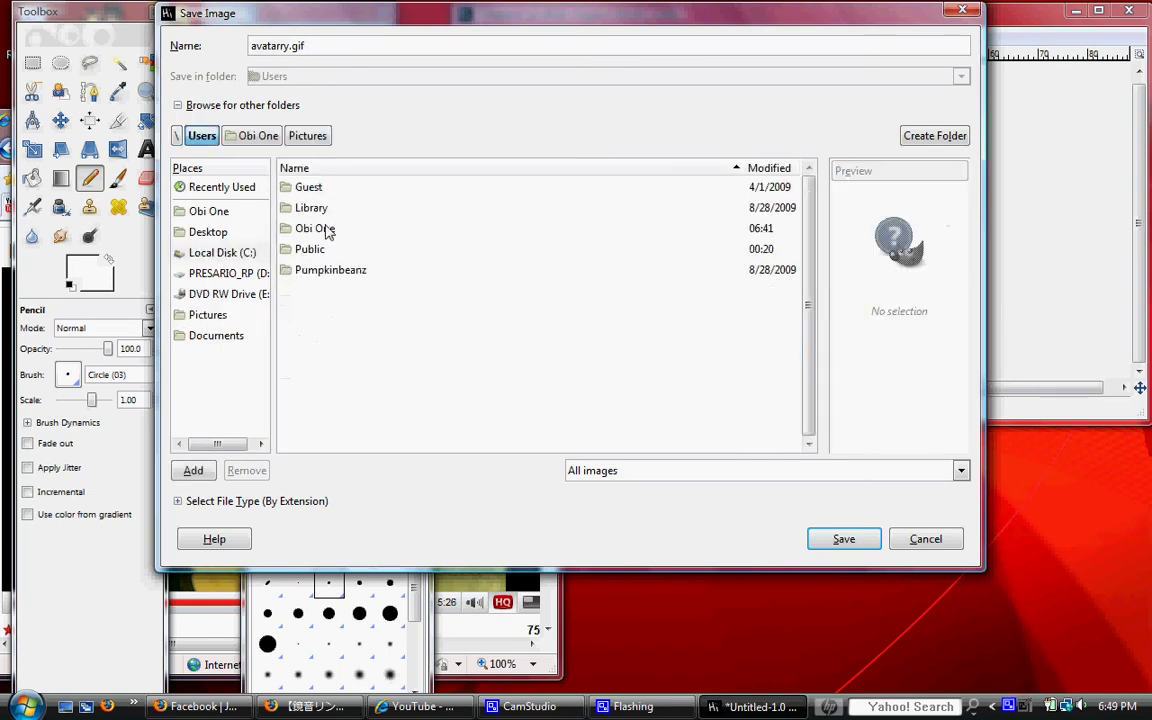
double_click(311, 250)
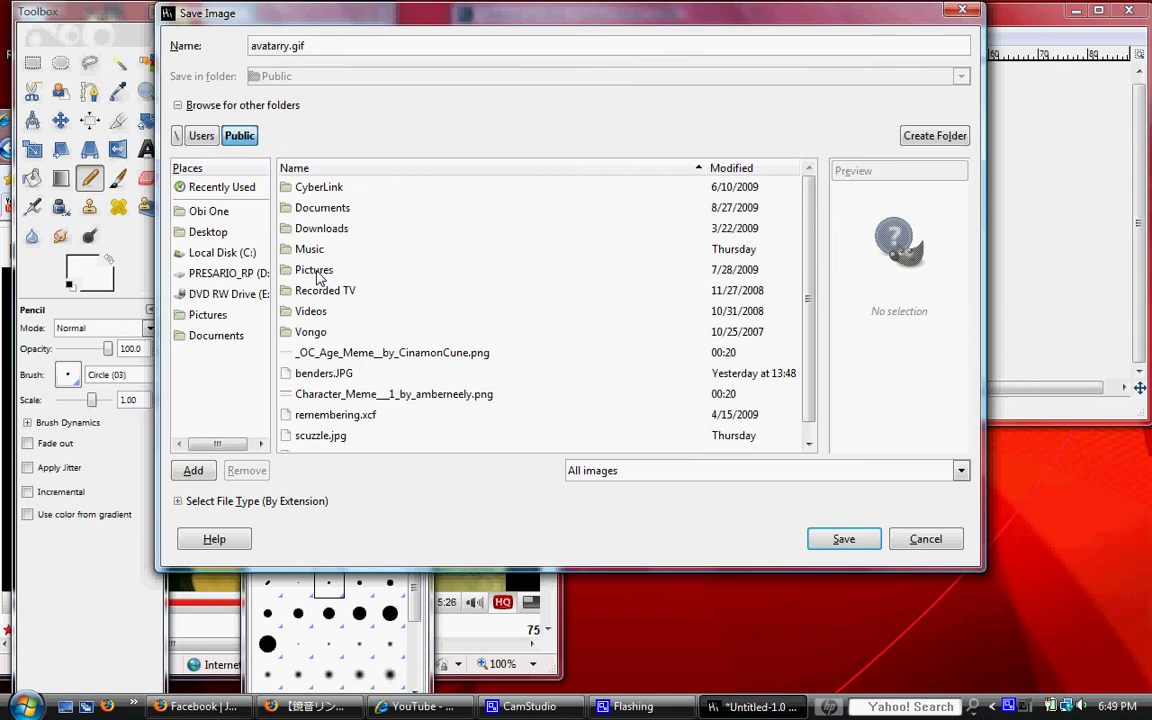
double_click(322, 207)
double_click(326, 190)
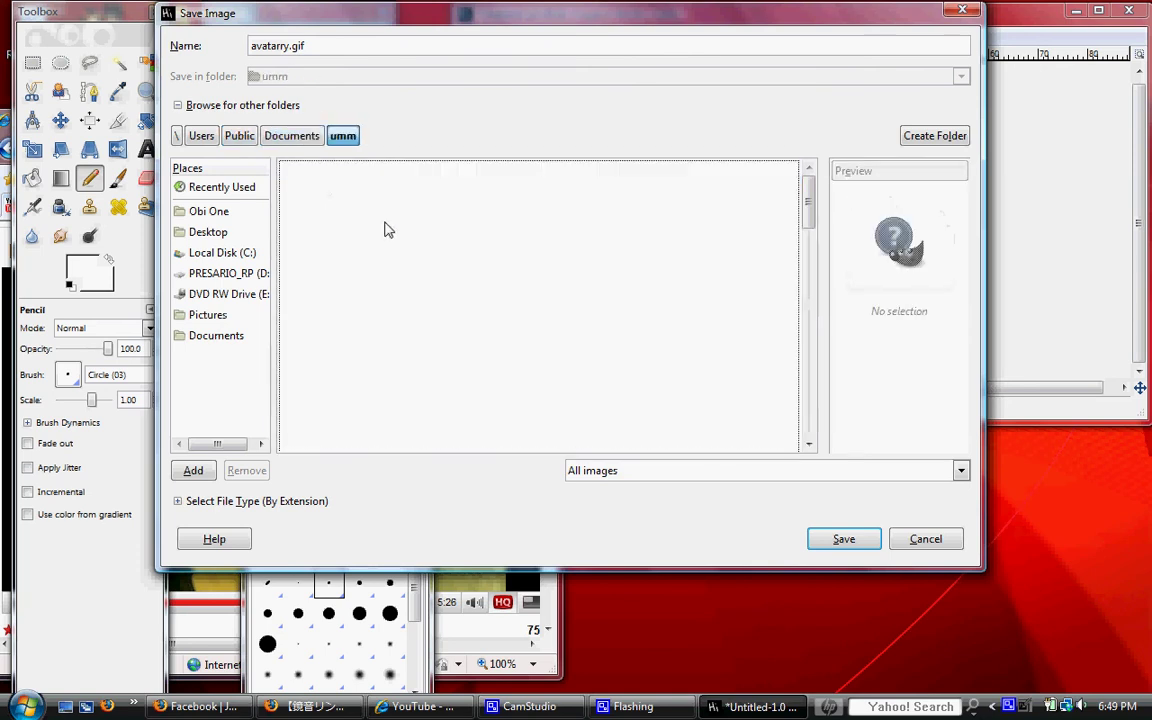
click(386, 213)
double_click(386, 213)
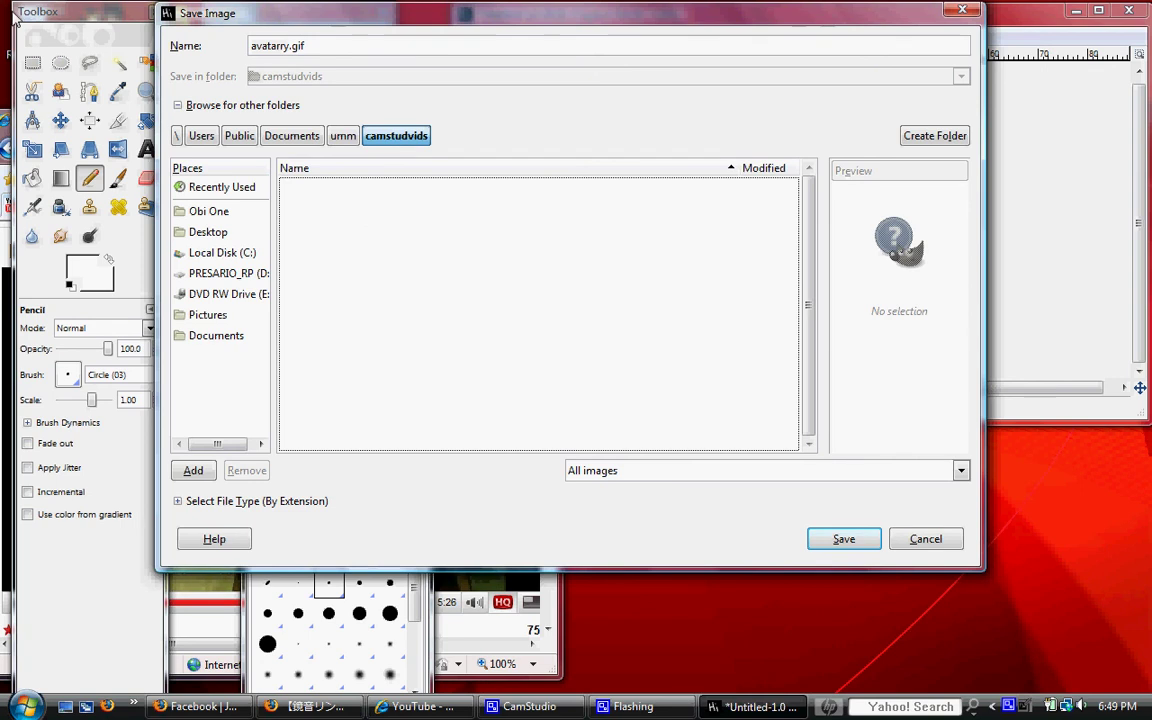
click(343, 136)
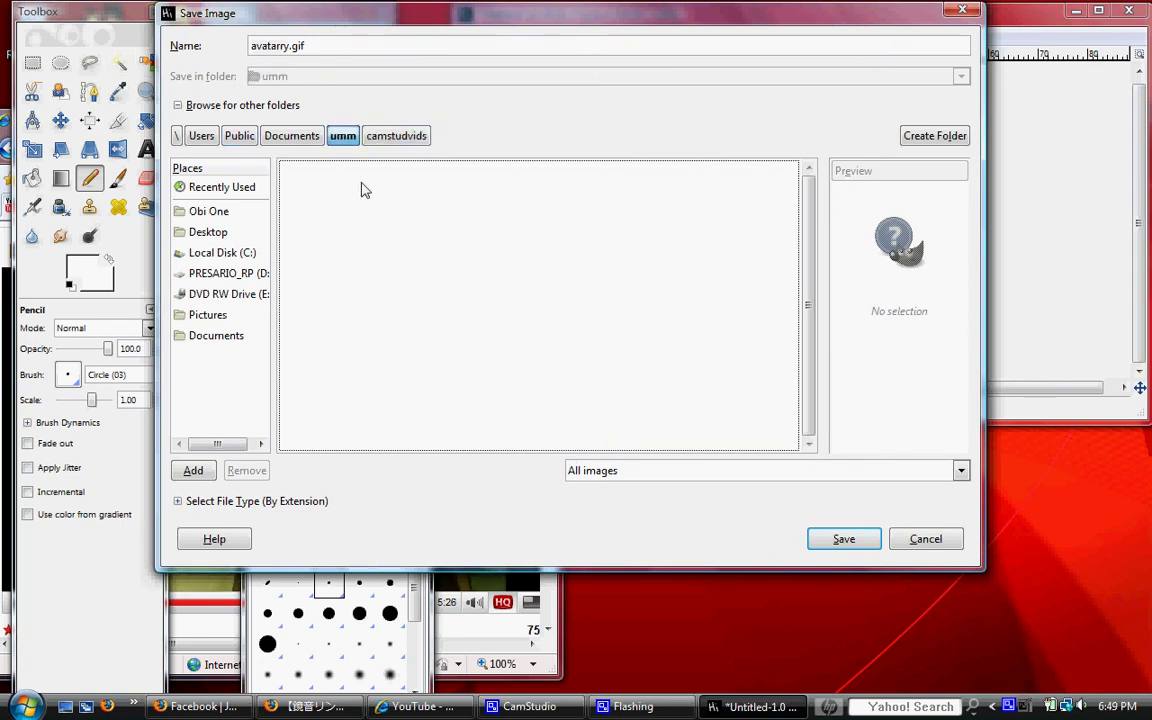
click(330, 229)
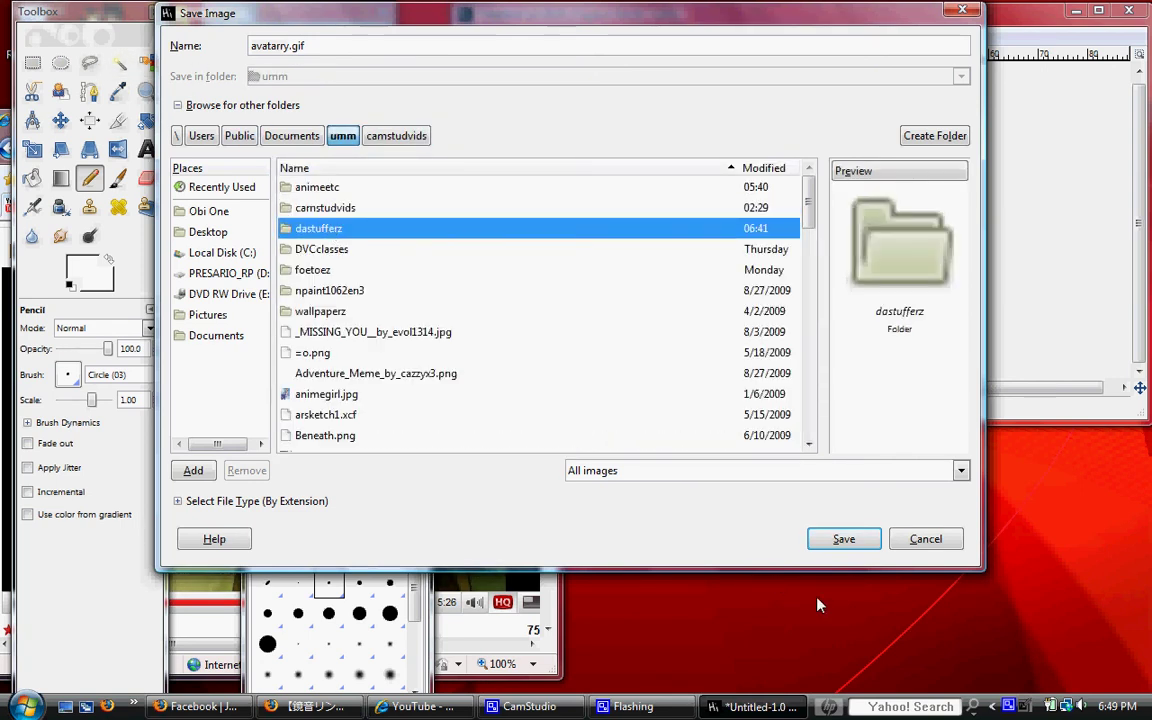
click(843, 540)
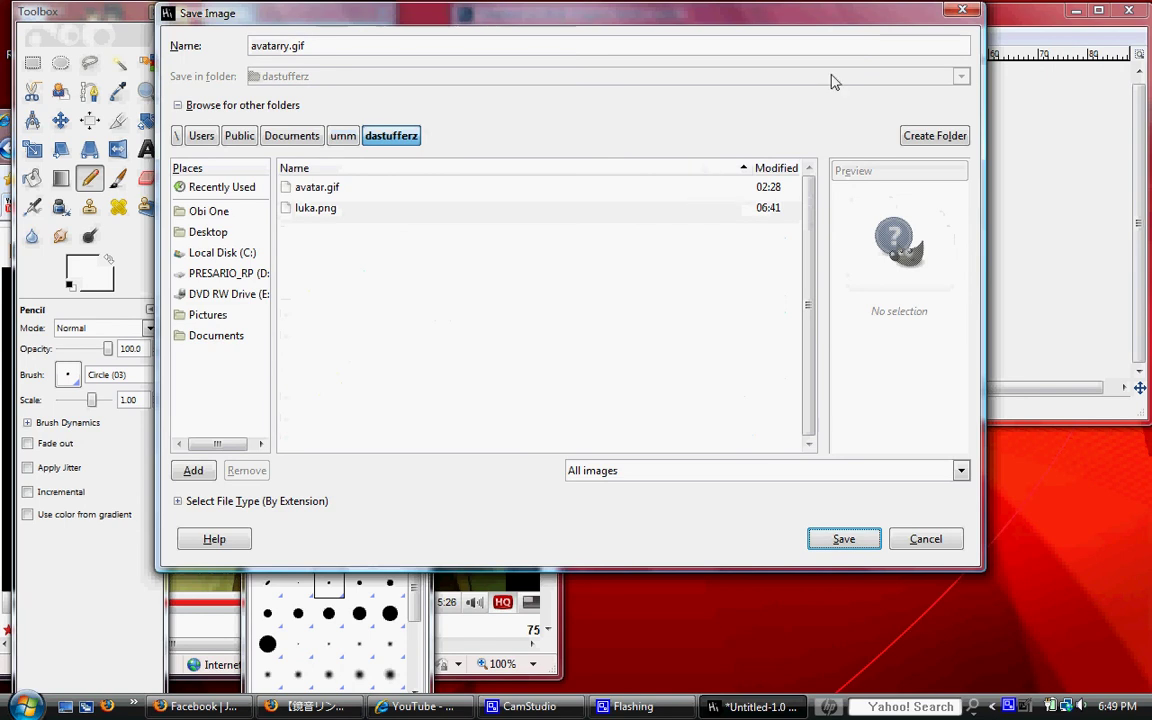
click(845, 539)
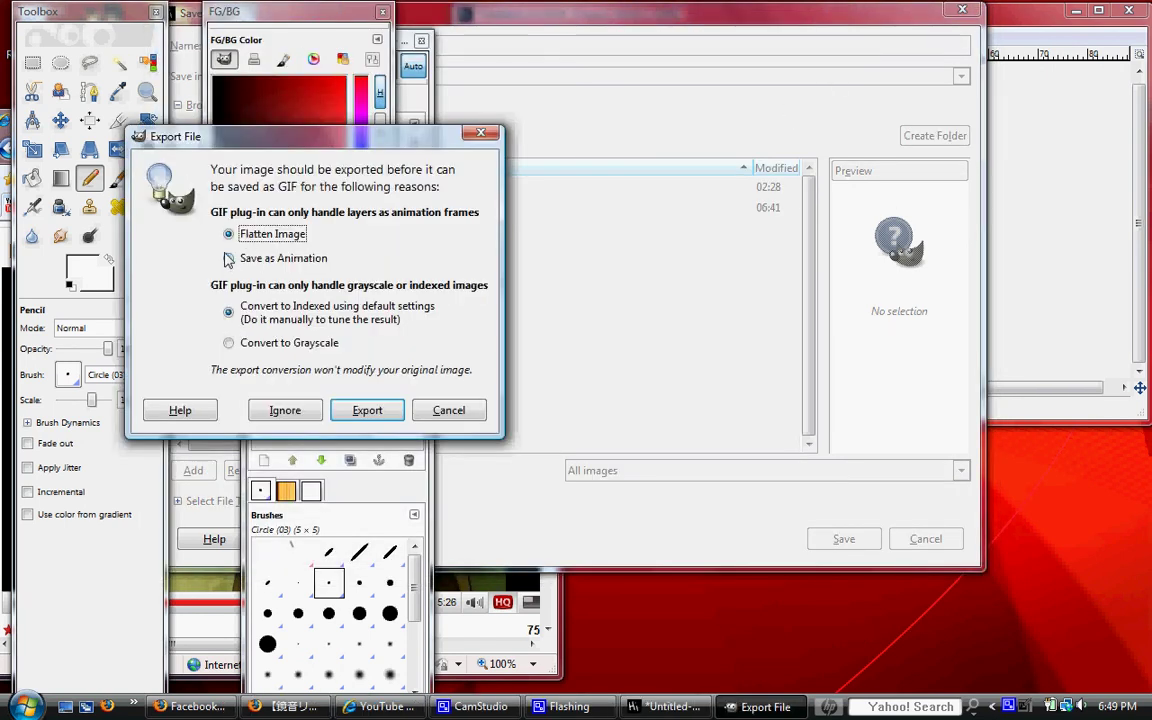
- Export the layers as an animated GIF looping forever with a 350 ms frame delay
click(229, 259)
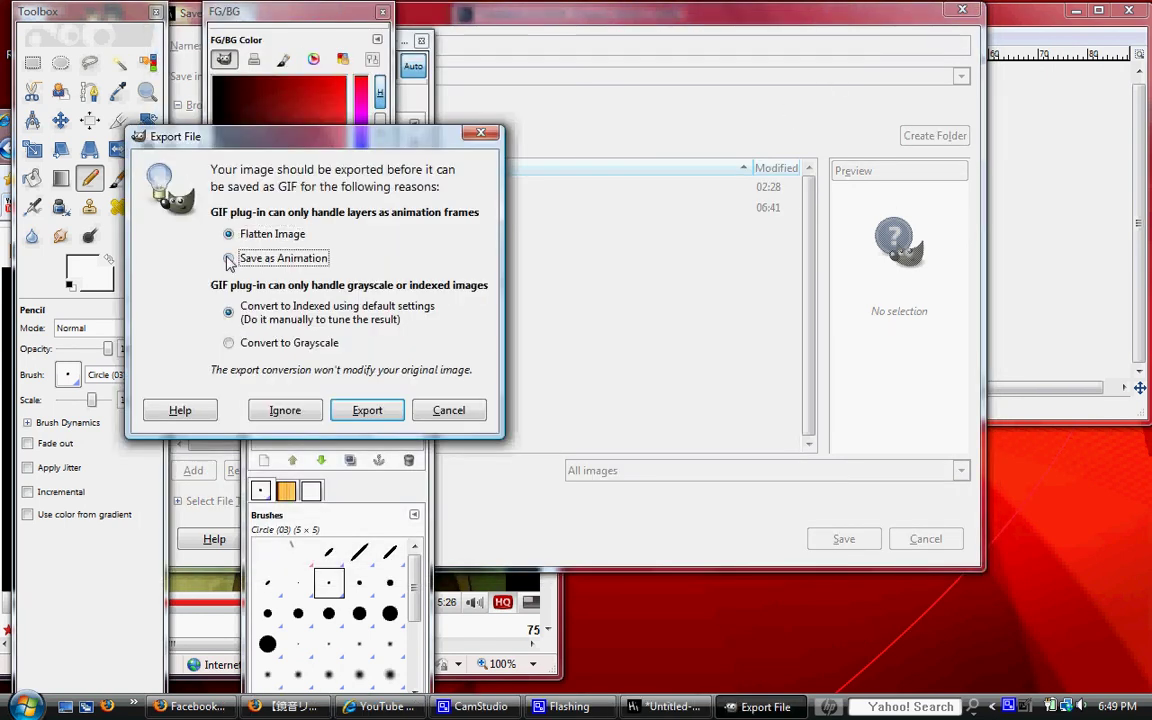
click(367, 411)
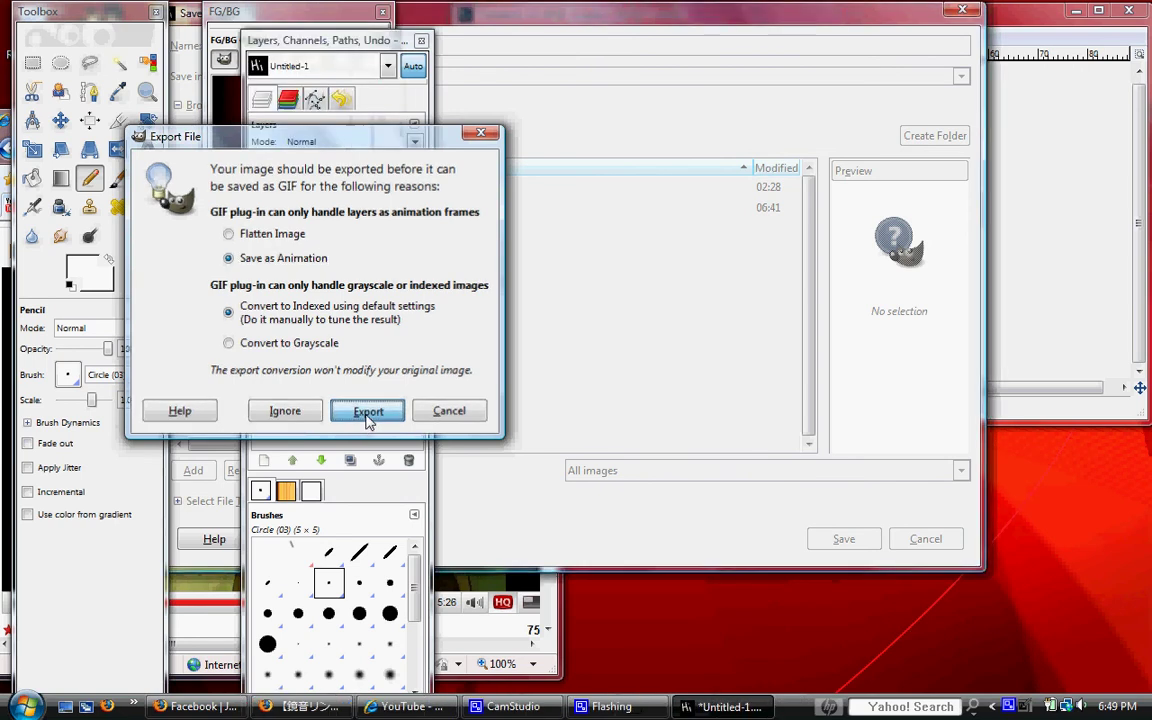
double_click(386, 346)
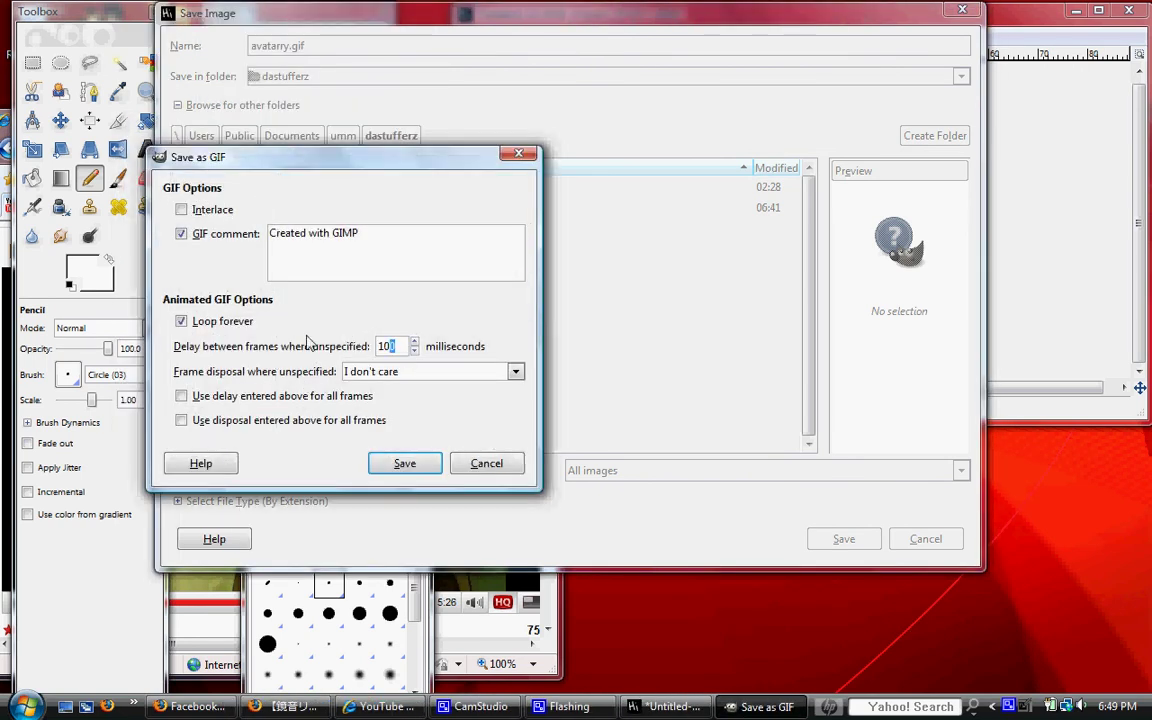
text(350)
click(430, 460)
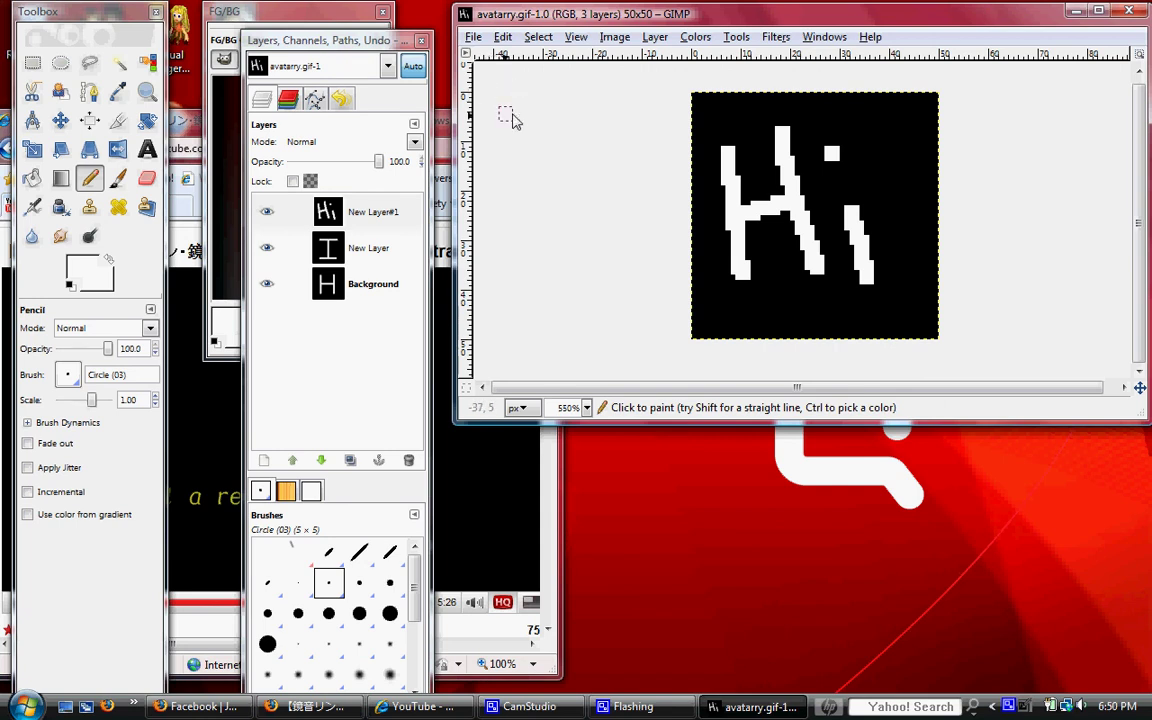
- Browse Computer to C:\Users\Public\Documents\umm\dastufferz and bring up avatarry.gif's context menu
click(25, 706)
click(293, 425)
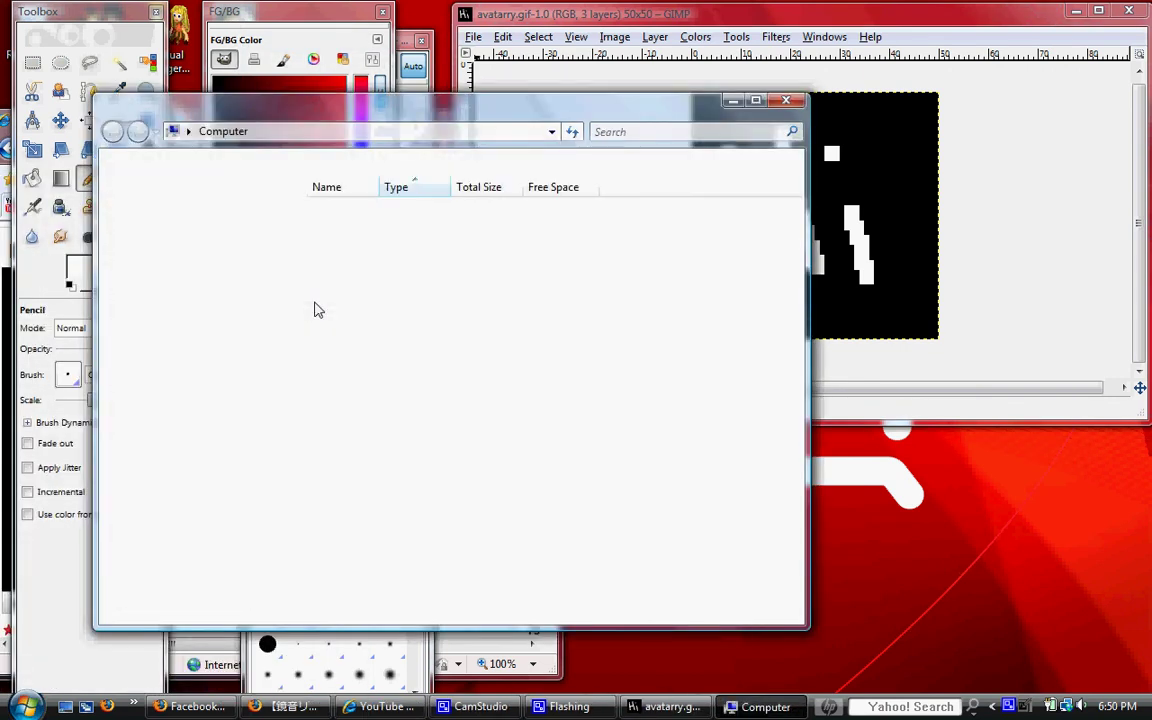
double_click(343, 255)
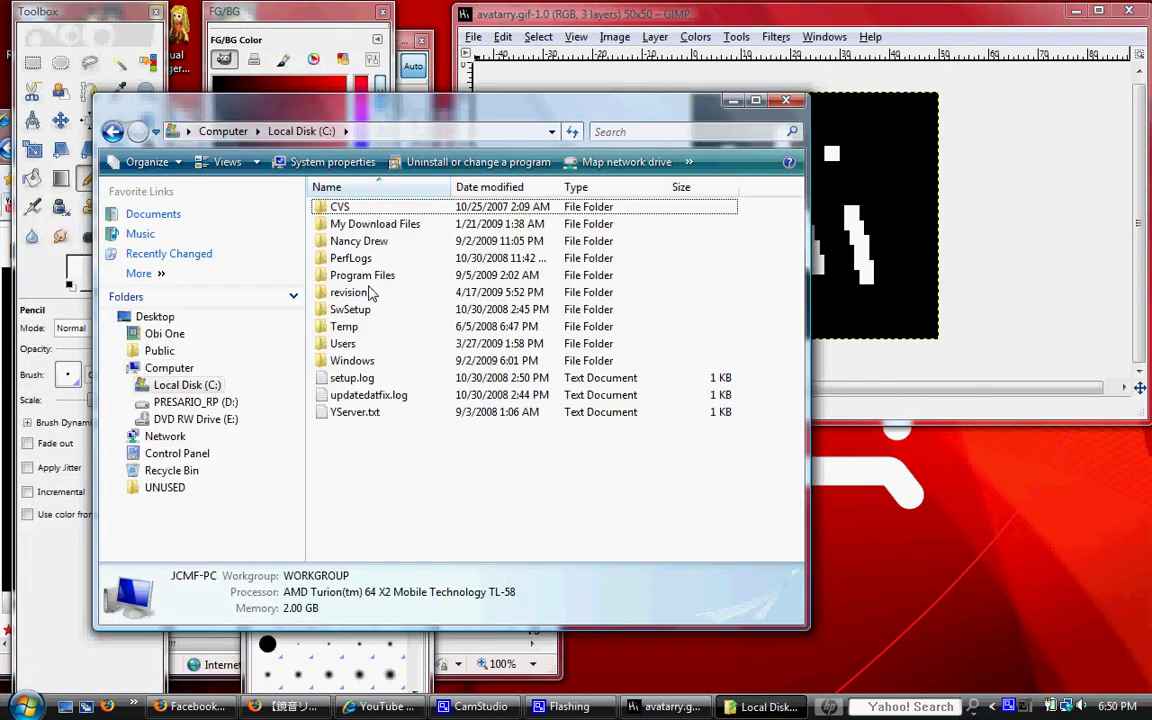
double_click(361, 338)
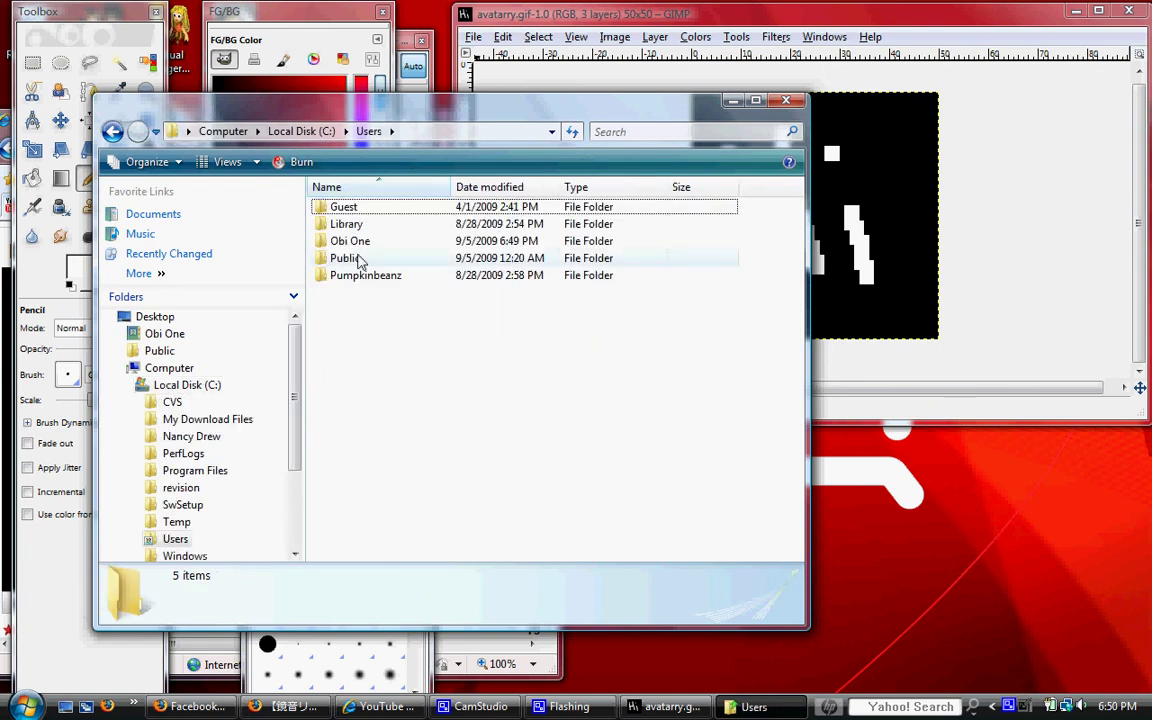
double_click(360, 258)
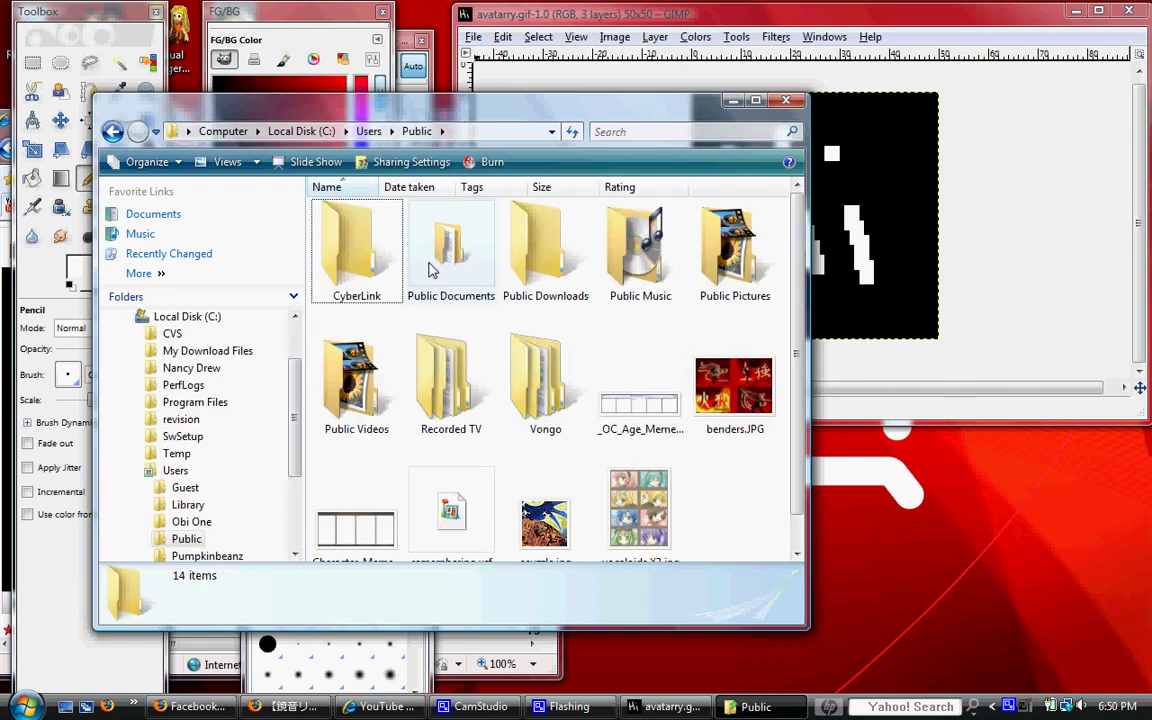
double_click(452, 258)
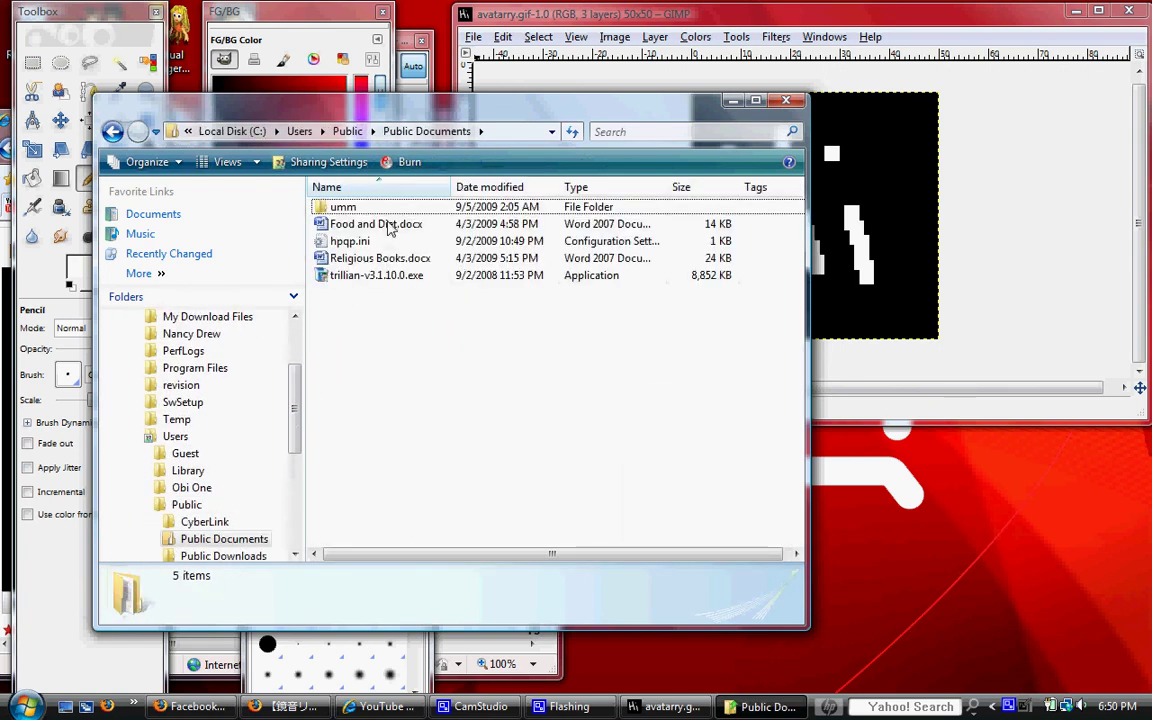
double_click(374, 209)
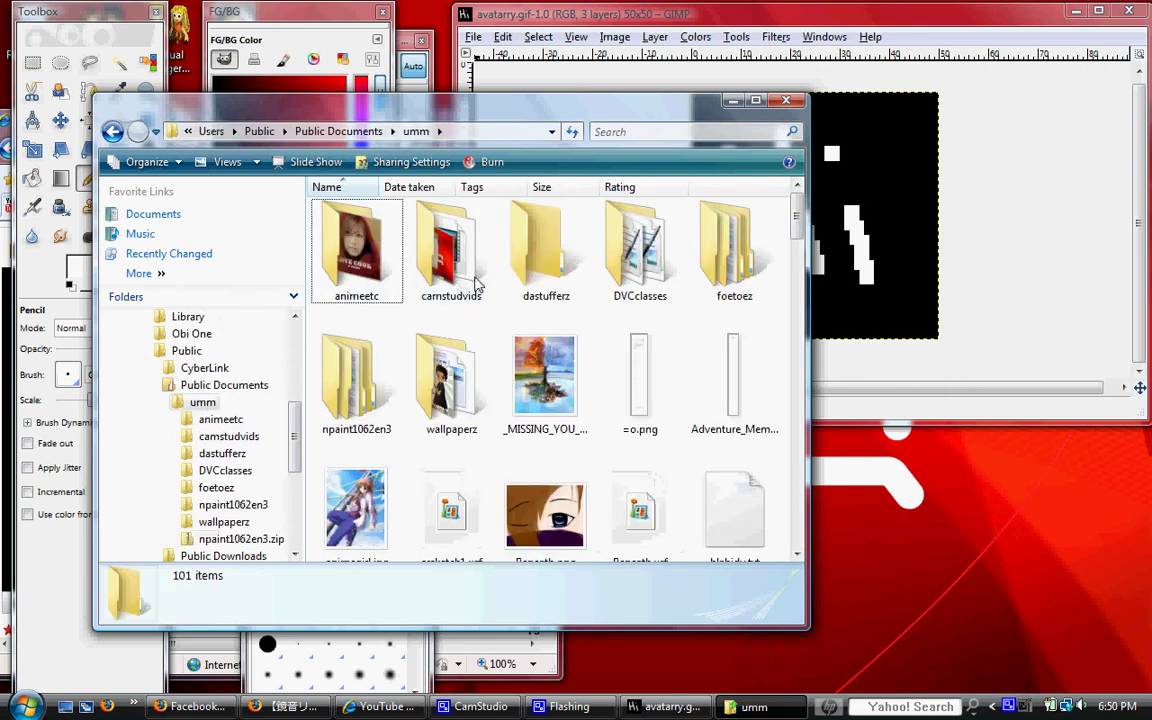
double_click(547, 262)
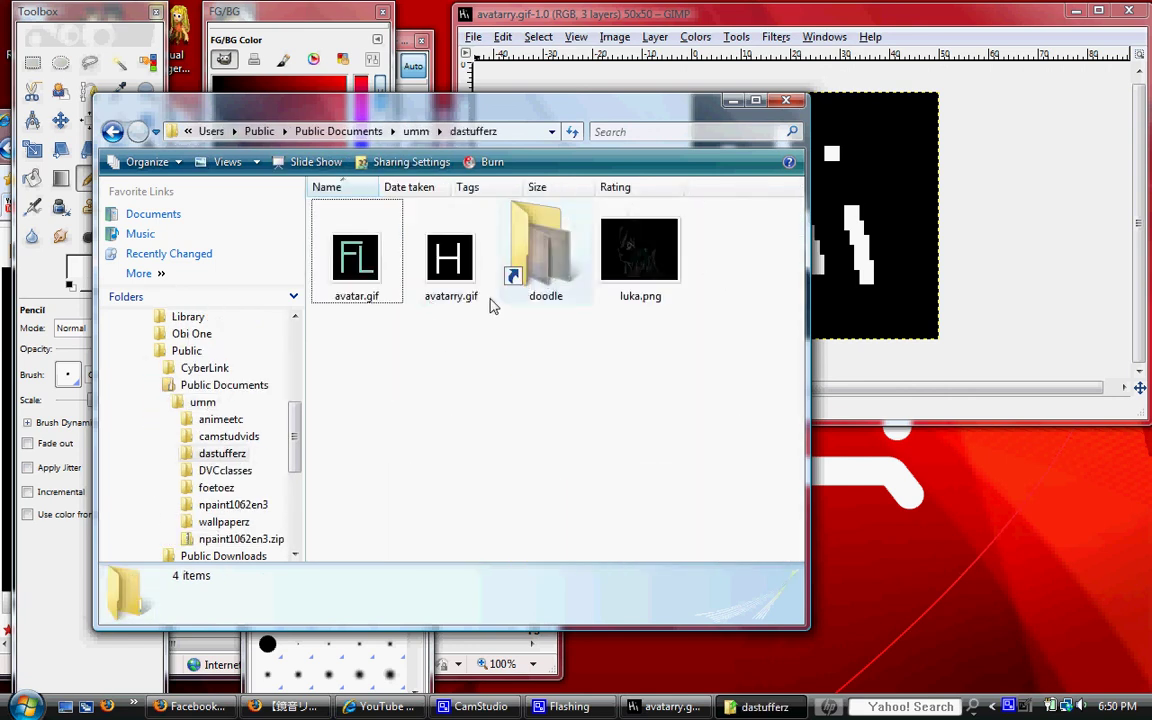
click(445, 262)
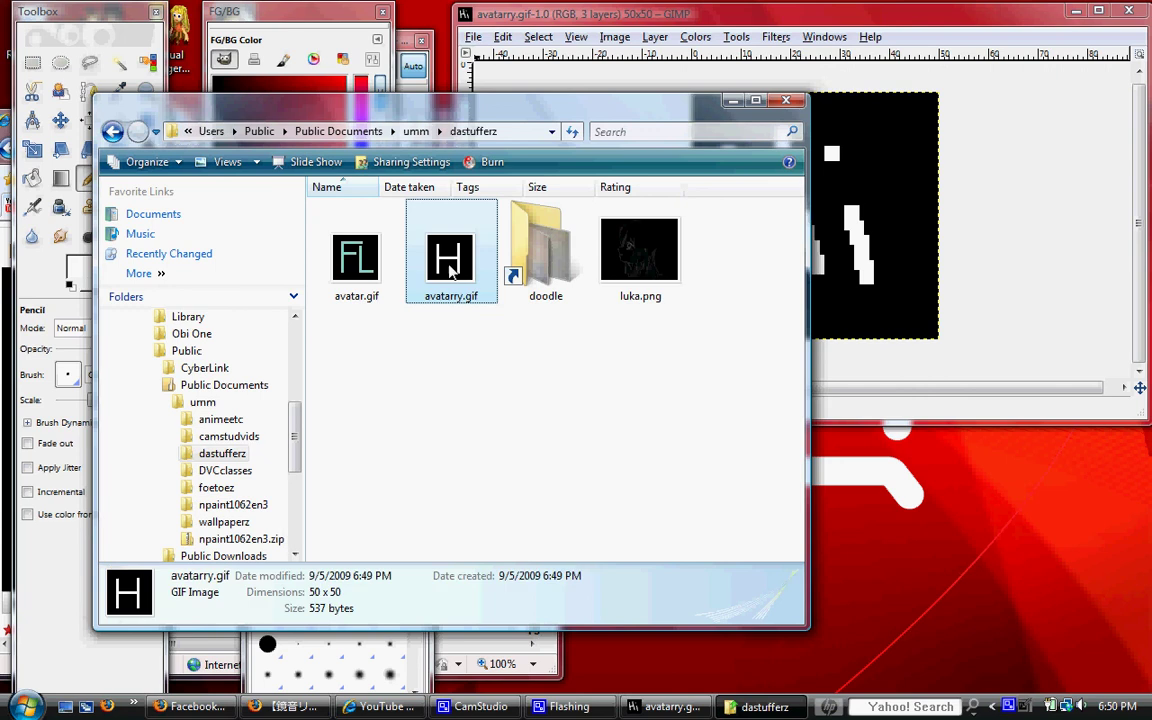
right_click(450, 266)
- Preview avatarry.gif's animation in Internet Explorer, then close its tab
click(490, 278)
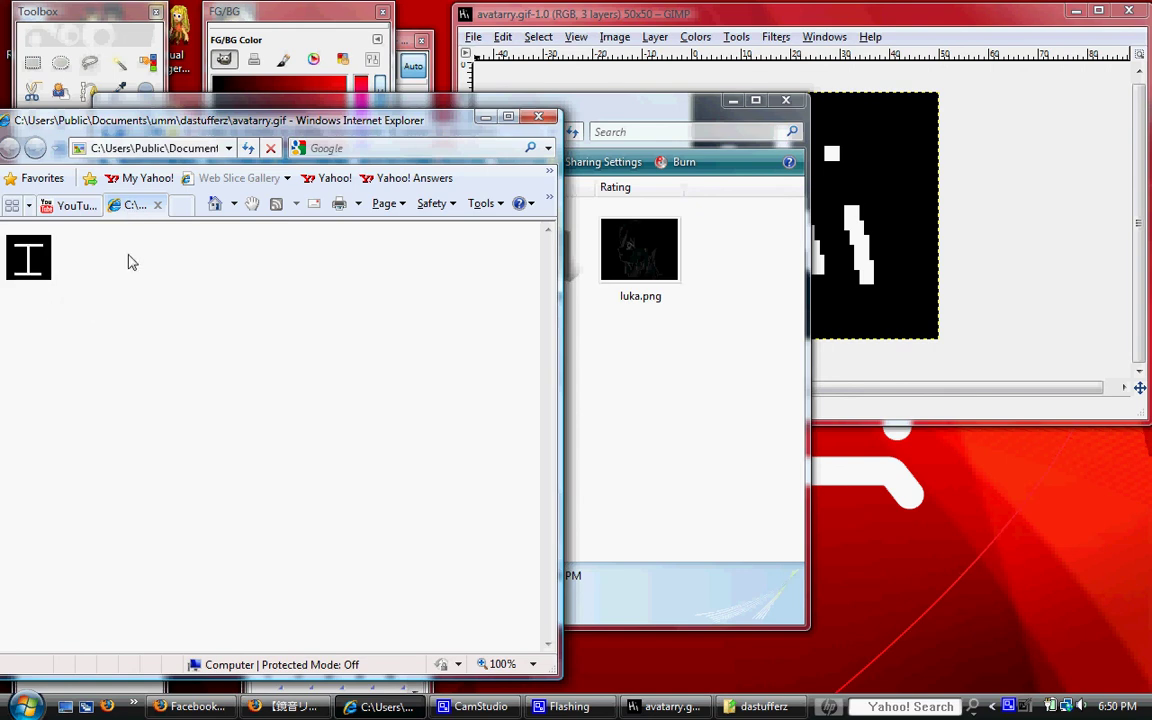
click(157, 206)
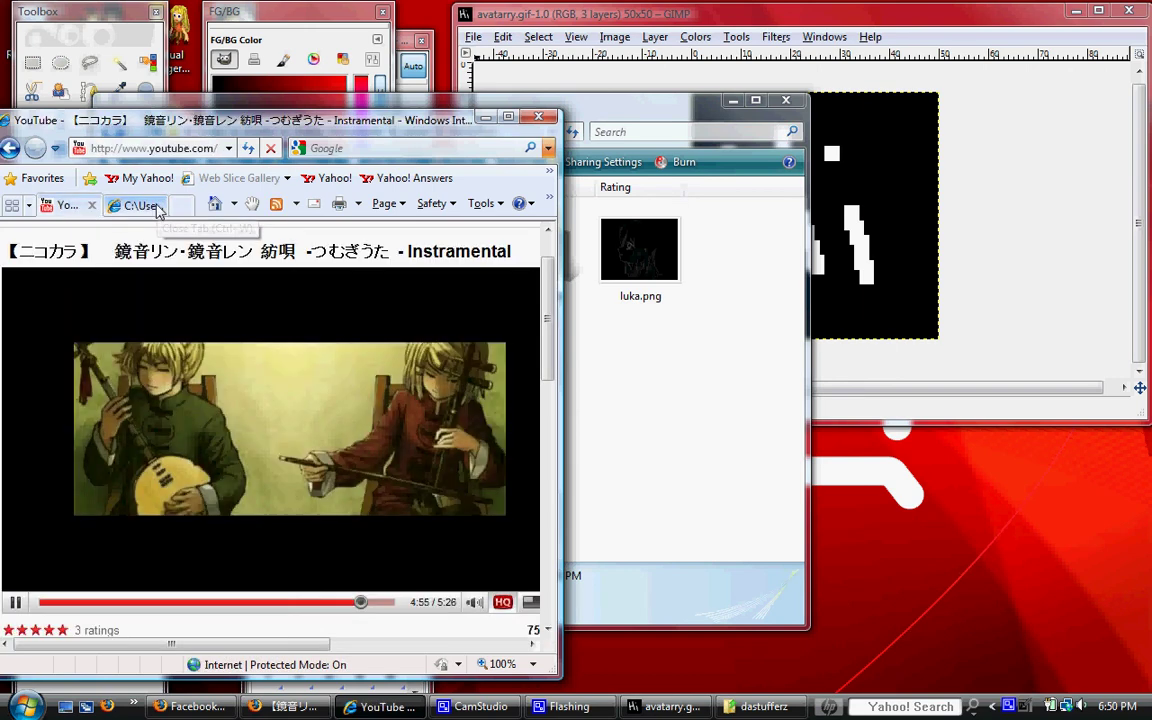
- Minimize the browser, close the dastufferz folder window, and quit GIMP
click(485, 117)
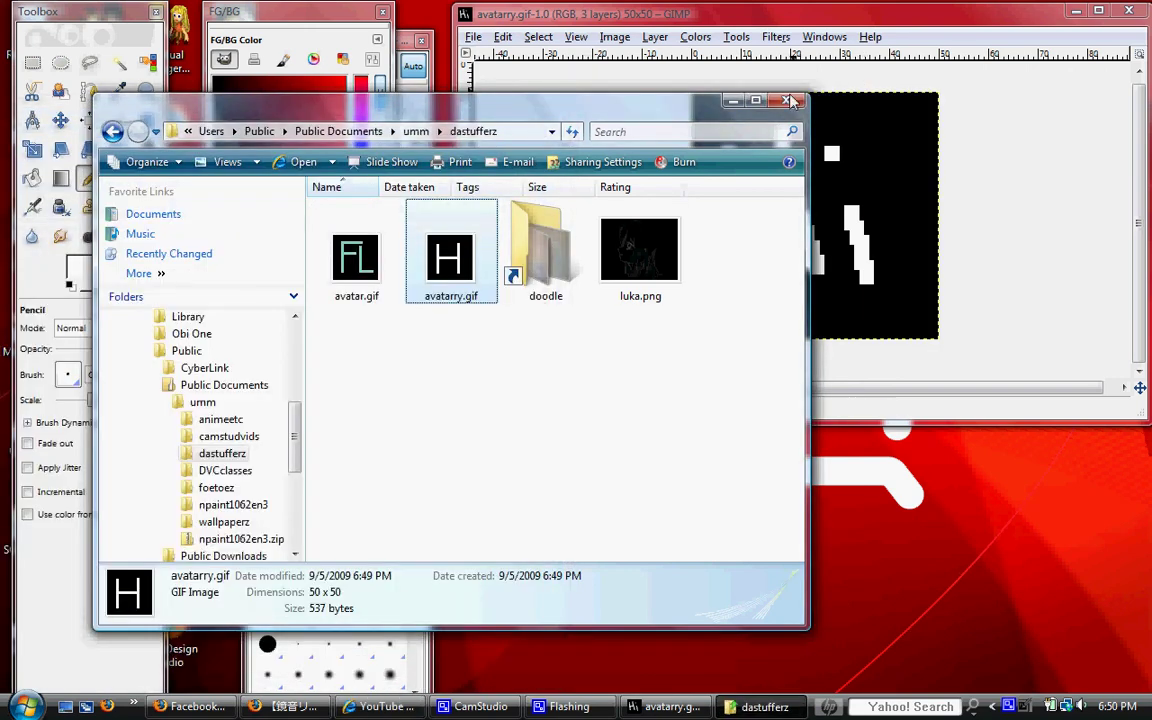
click(1140, 13)
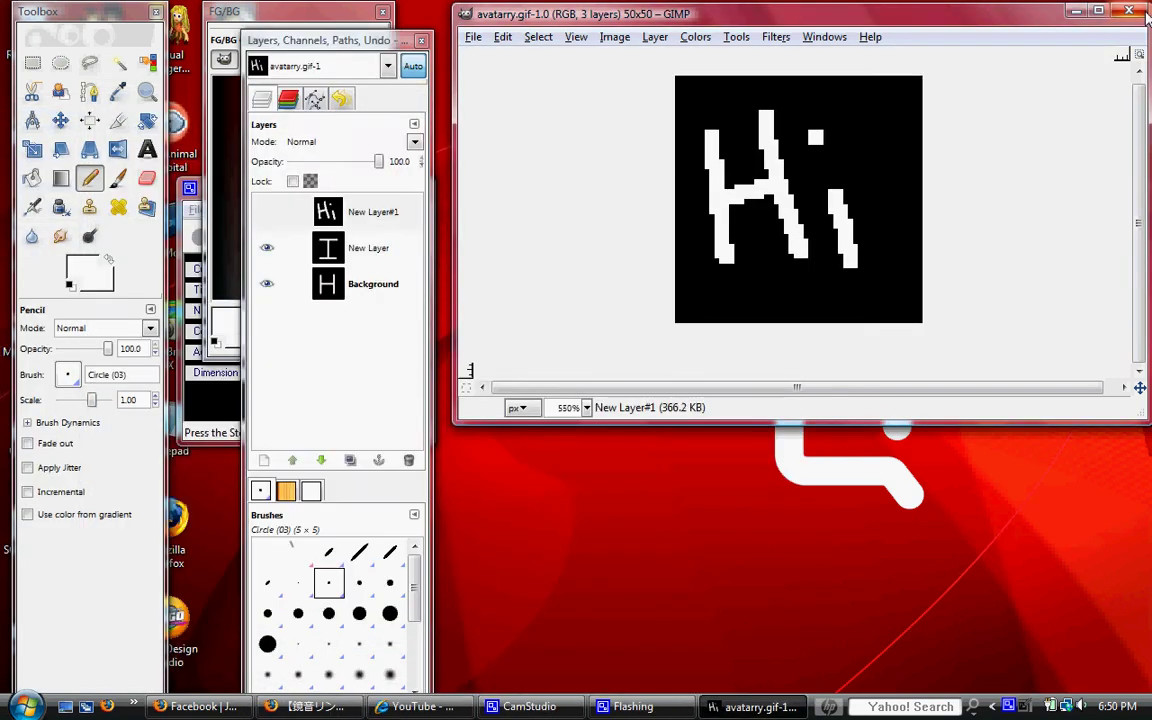
click(1140, 13)
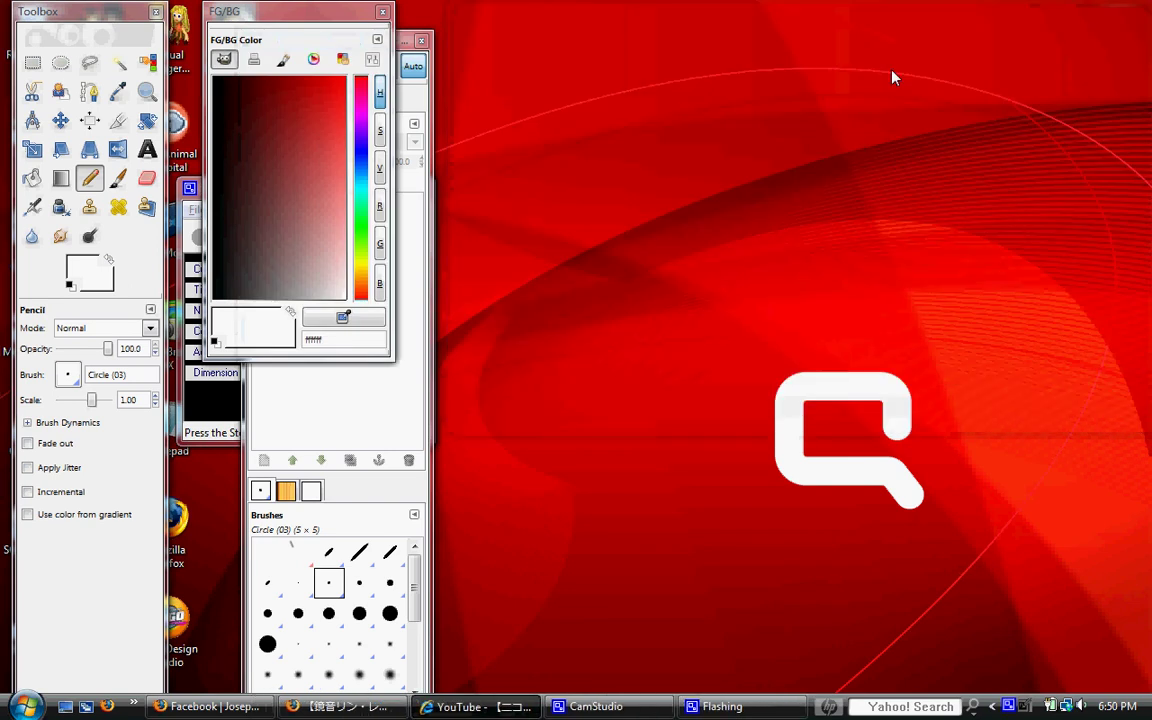